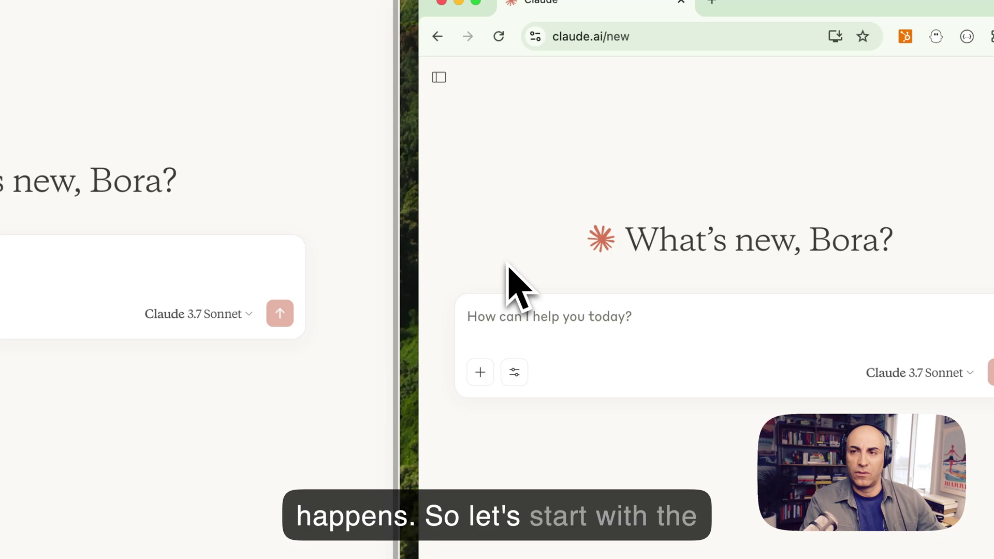
# - Ask Claude.ai whether Finisterre sells swimwear that is both recycled and reversible
pyautogui.click(530, 315)
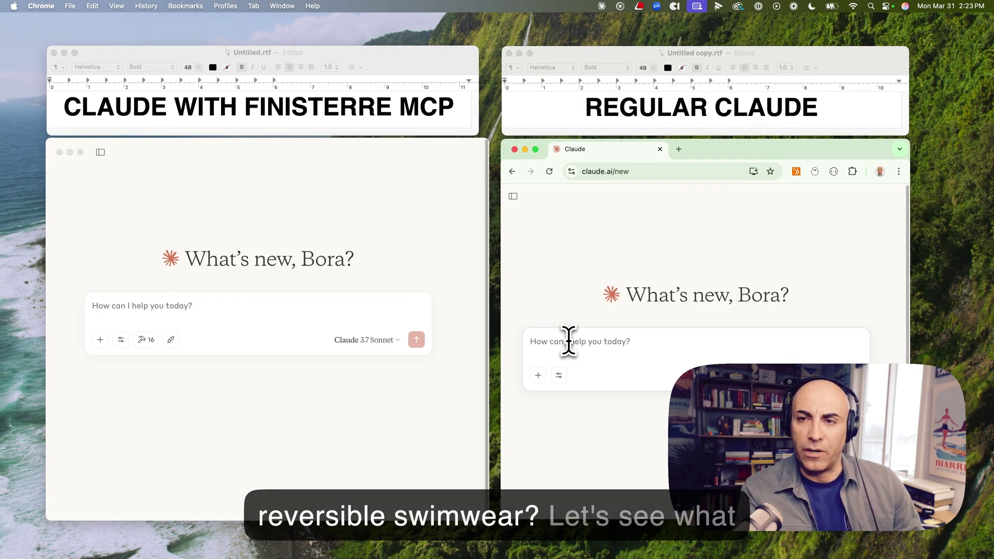
pyautogui.write('Does Finisterre have recycled and reversible swimwear?')
pyautogui.press('Return')
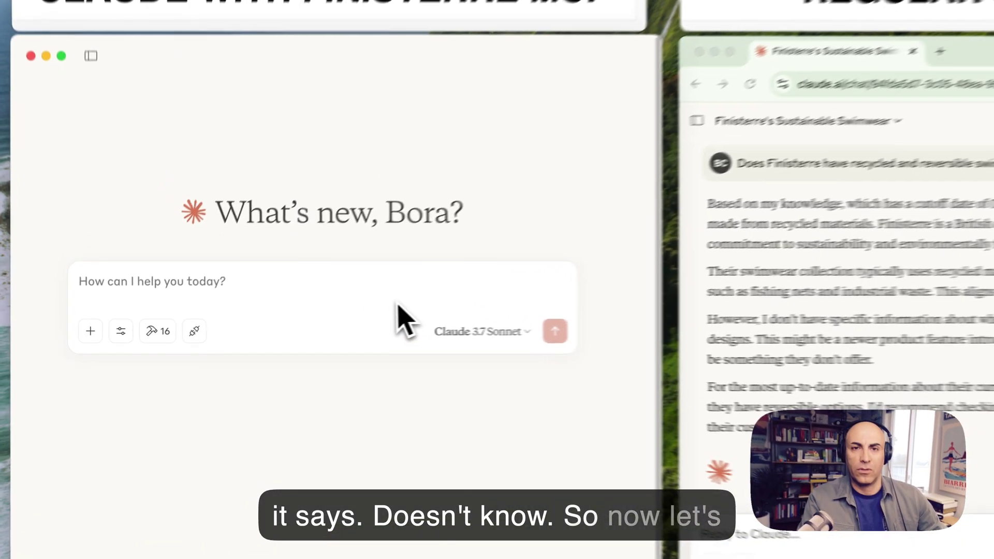
# - Send the same swimwear question to desktop Claude and allow the Finisterre tool for this chat
pyautogui.click(307, 311)
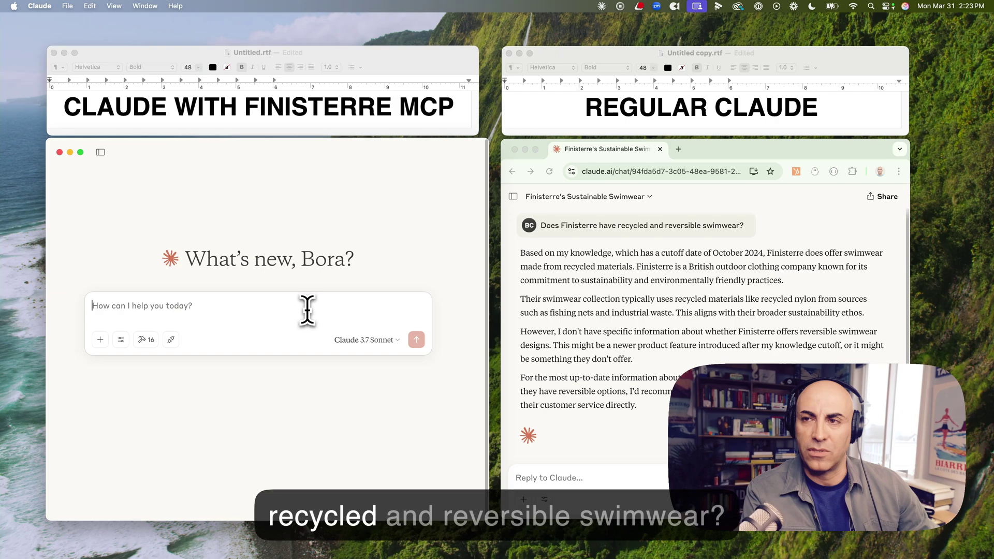
pyautogui.write('Does Finisterre have recycled and reversible swimwear?')
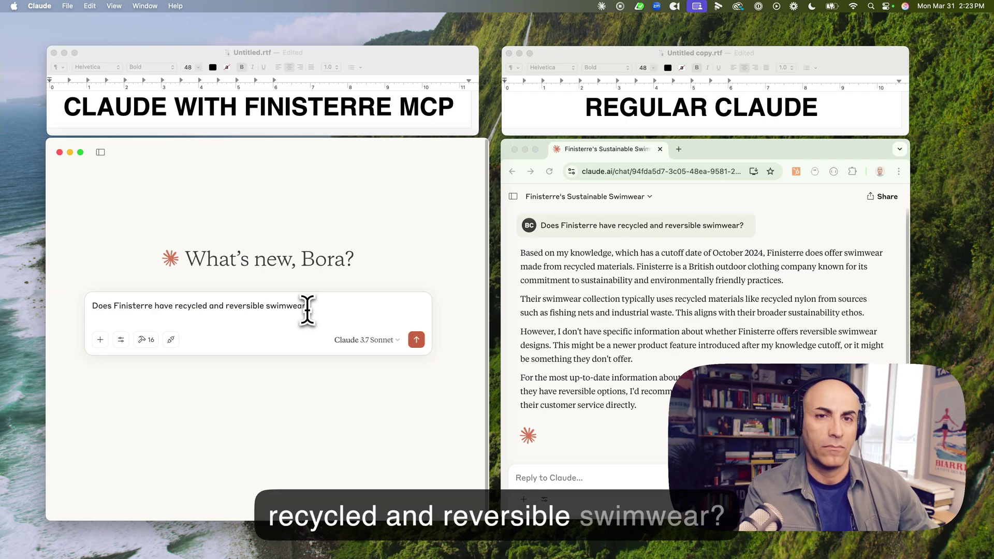
pyautogui.press('Return')
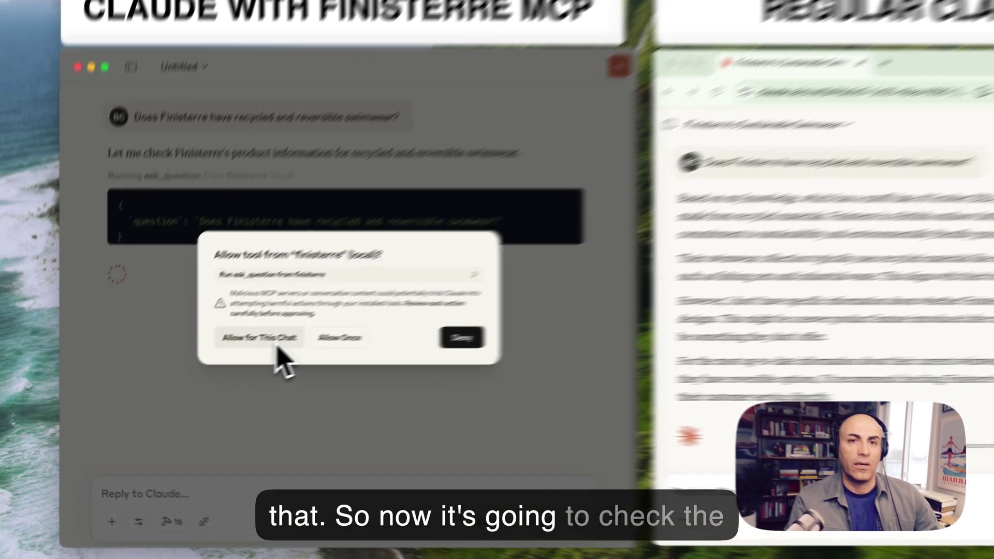
pyautogui.click(207, 360)
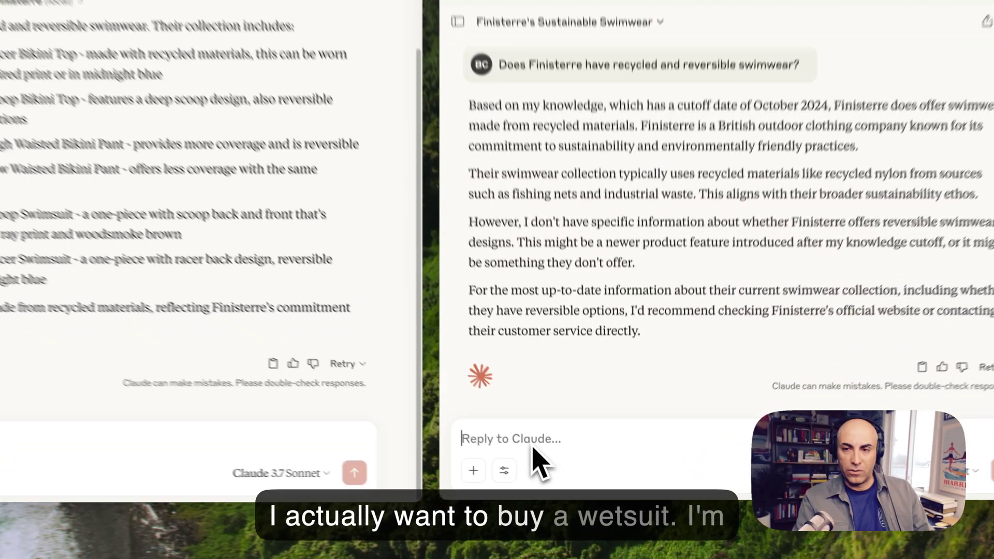
# - Ask Claude.ai about a 5'4 hooded chest zip wetsuit, then send the same question to desktop Claude
pyautogui.click(564, 482)
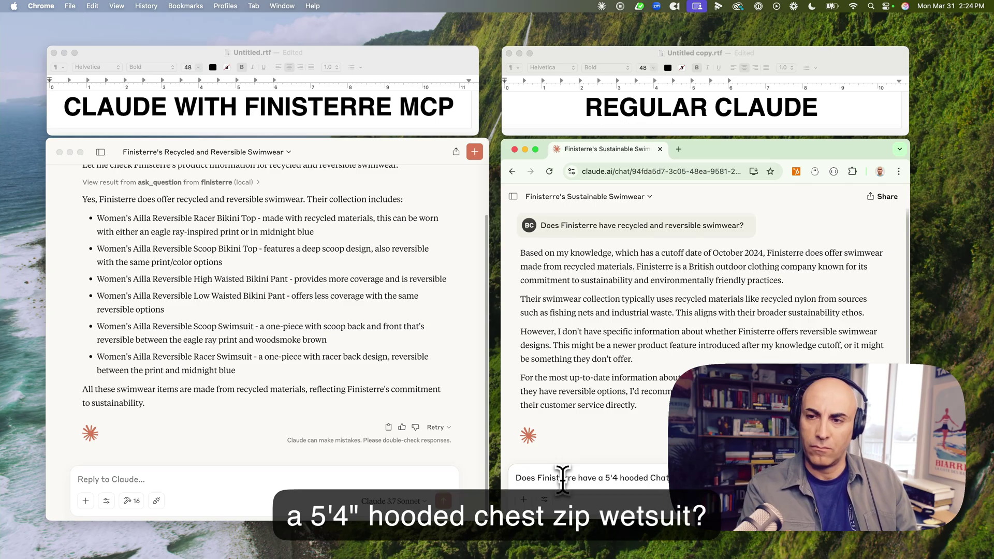
pyautogui.press('Return')
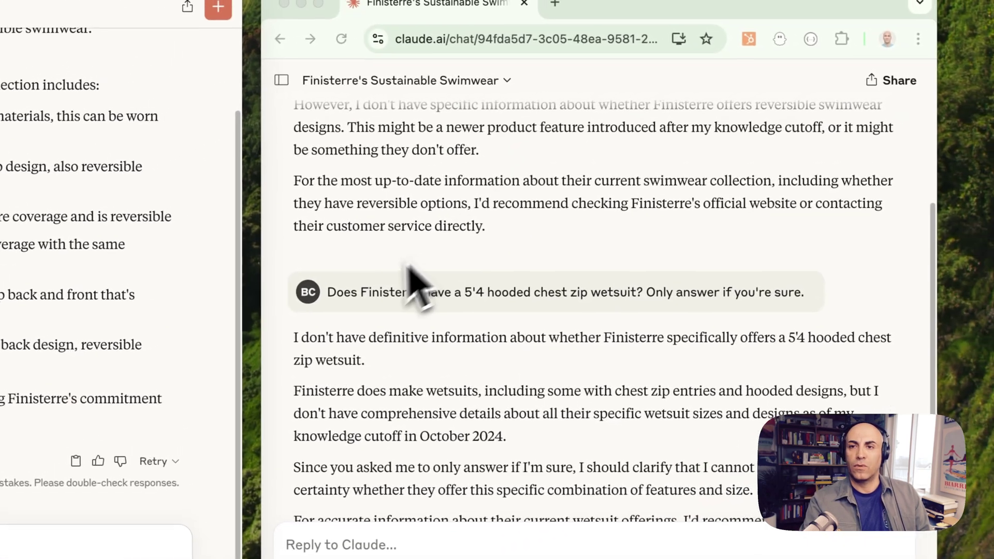
pyautogui.click(331, 295)
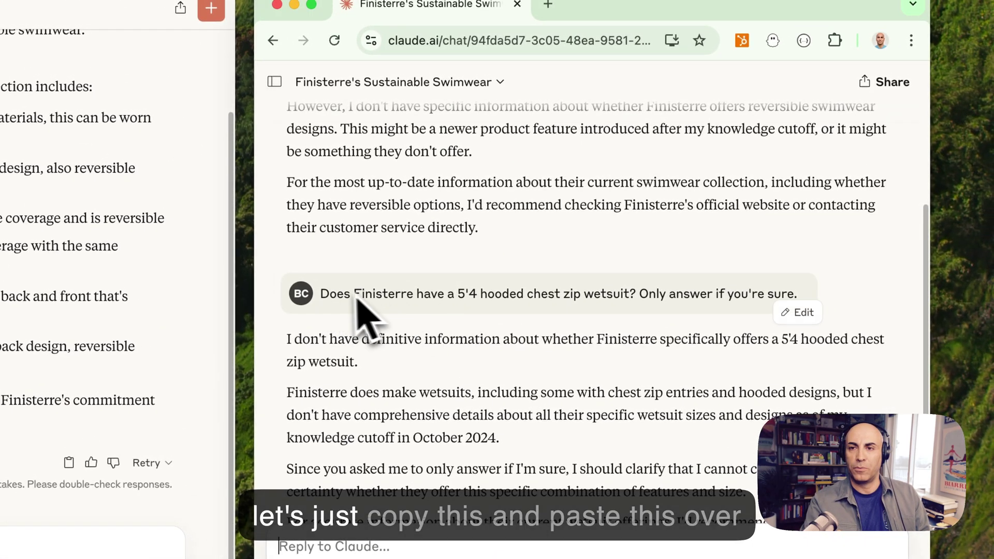
pyautogui.moveTo(319, 294); pyautogui.dragTo(633, 309)
pyautogui.press('super+c')
pyautogui.click(77, 549)
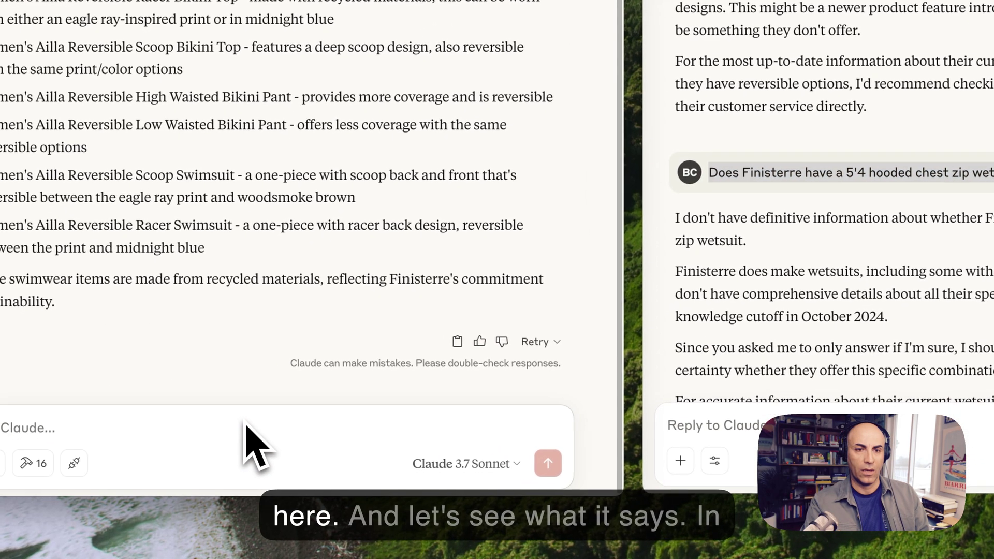
pyautogui.press('super+v')
pyautogui.press('Return')
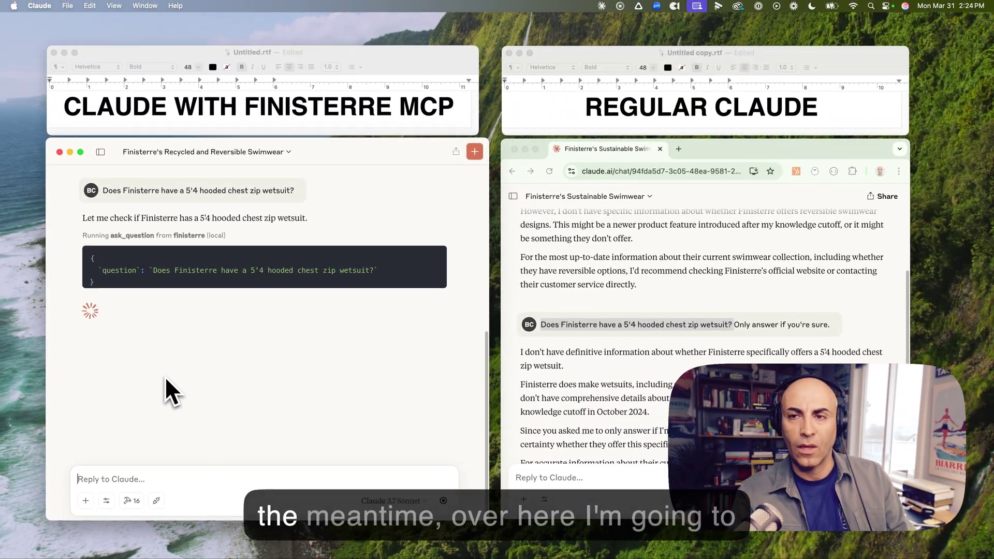
pyautogui.scroll(-3, 648, 409)
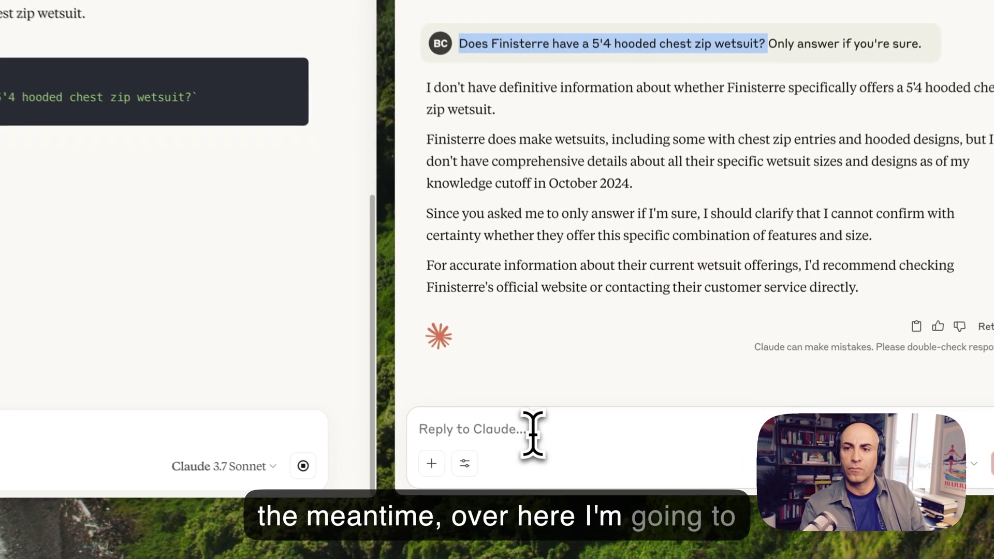
# - Ask Claude.ai whether Finisterre sells a changing robe
pyautogui.click(588, 478)
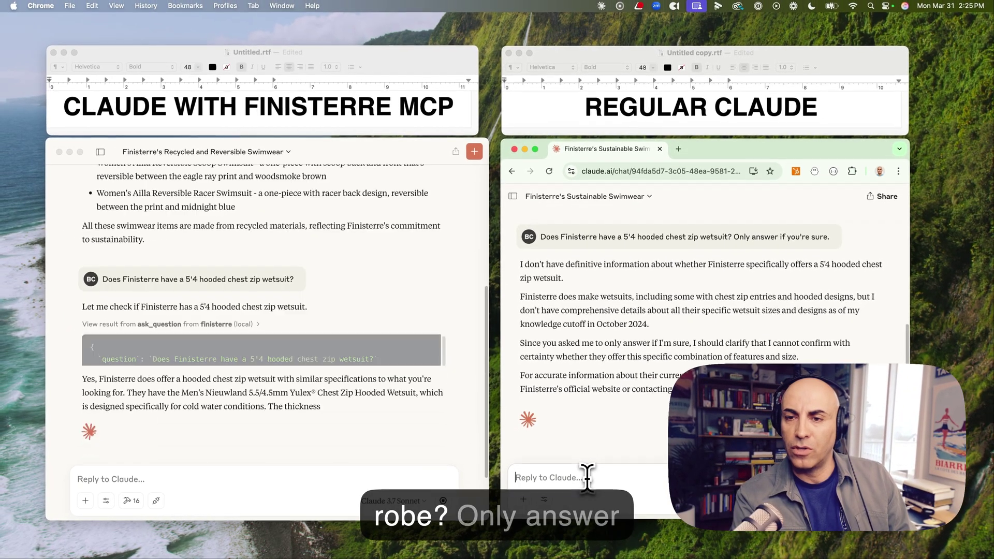
pyautogui.press('super+v')
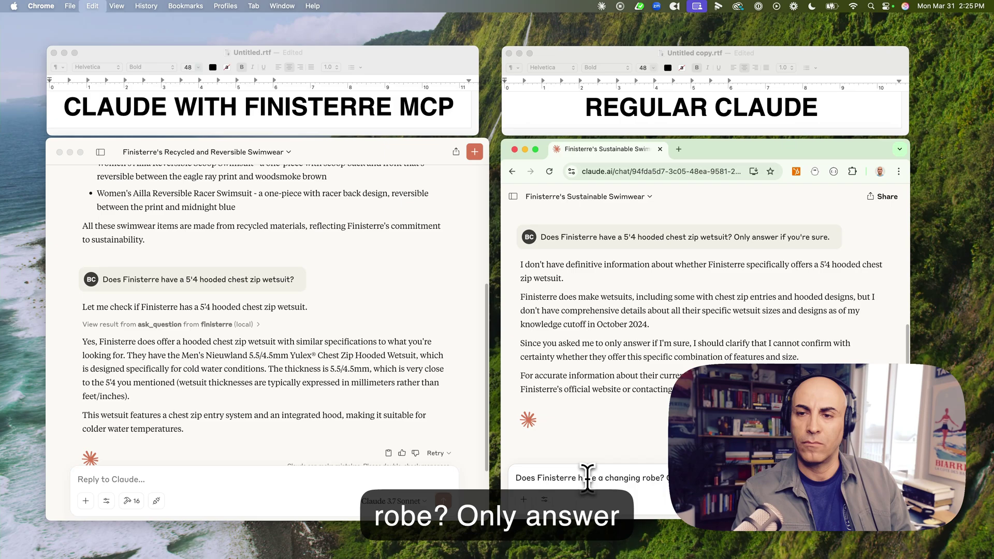
pyautogui.press('Return')
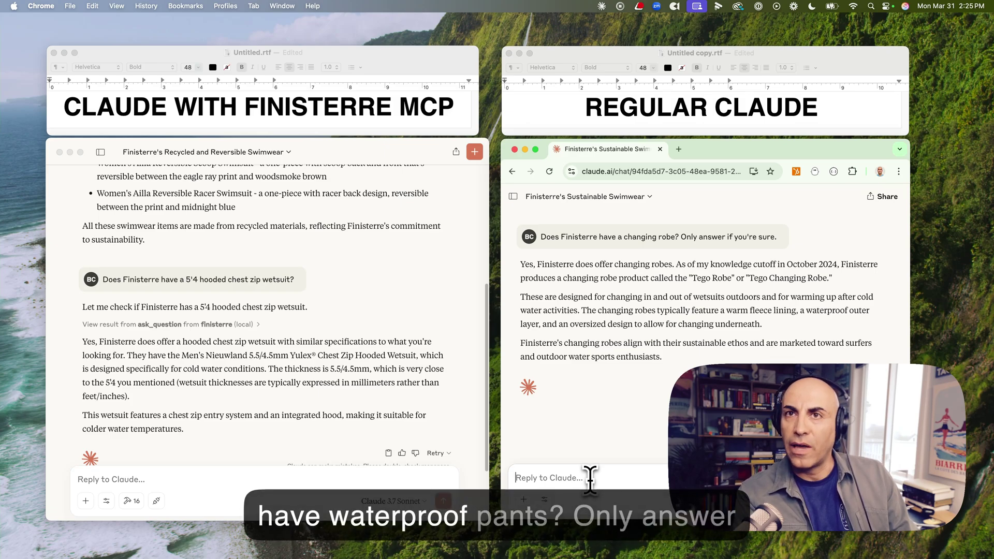
# - Ask Claude.ai whether Finisterre sells waterproof pants
pyautogui.click(590, 476)
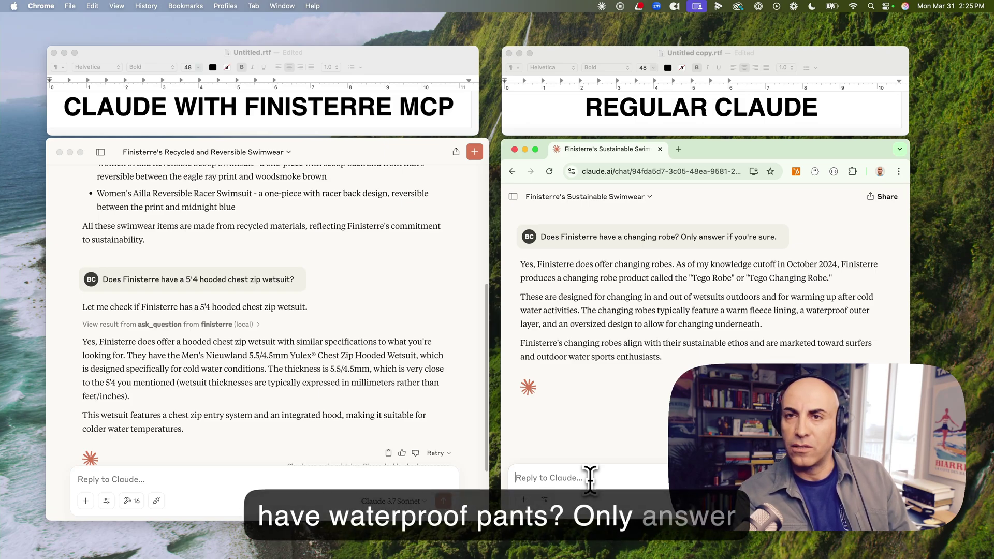
pyautogui.press('super+v')
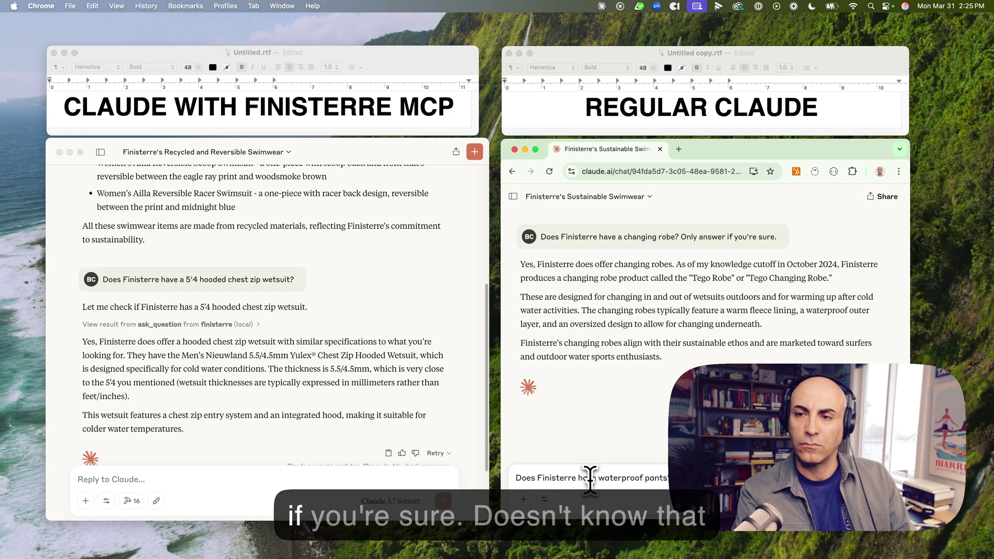
pyautogui.press('Return')
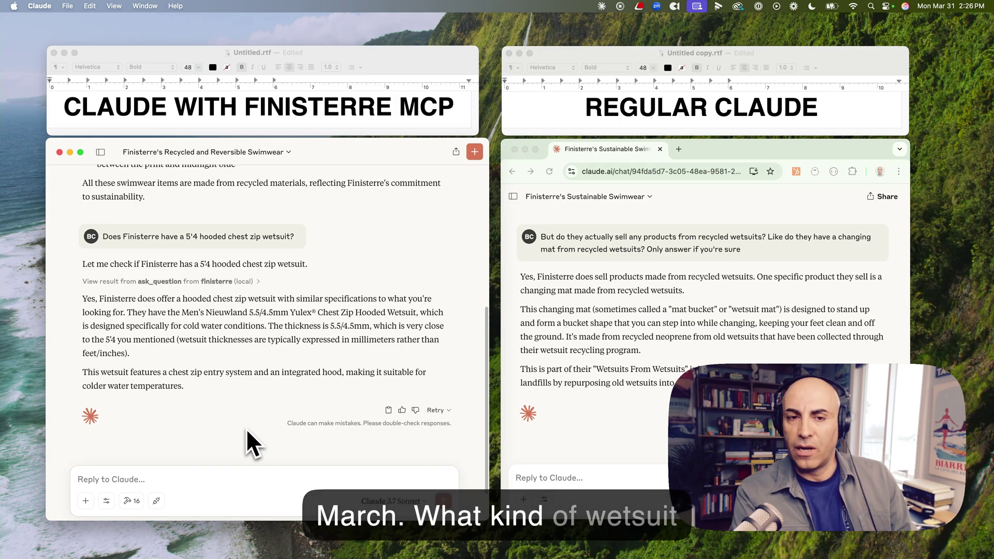
# - Ask desktop Claude which Finisterre wetsuit suits surfing Rhode Island in March, and read the recommendation
pyautogui.press('super+v')
pyautogui.press('Return')
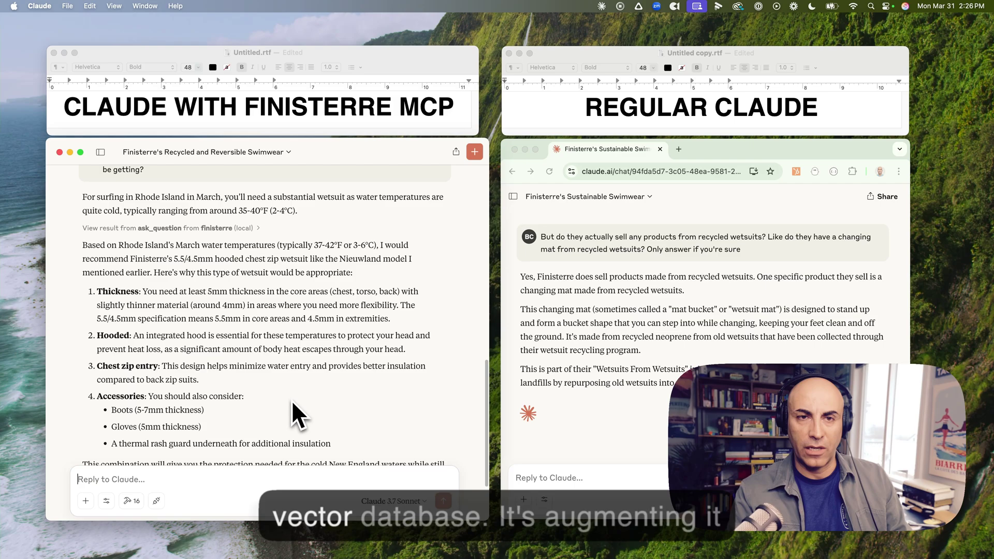
pyautogui.scroll(-1, 293, 398)
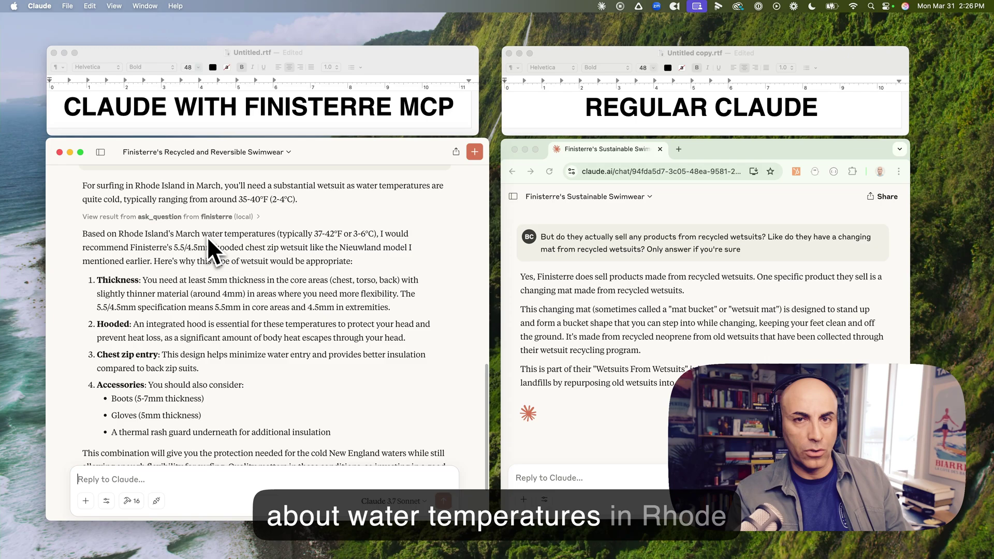
pyautogui.scroll(-3, 234, 295)
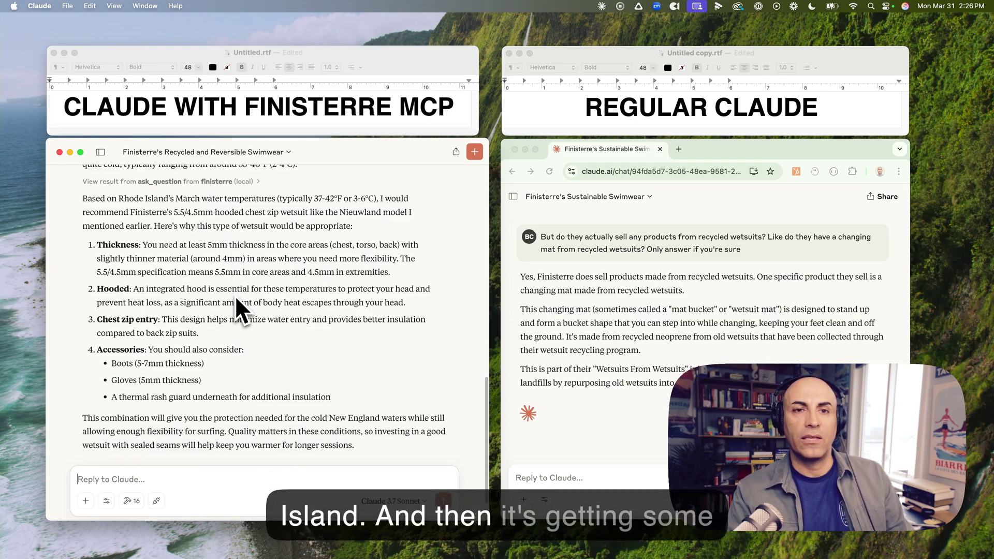
pyautogui.scroll(-1, 236, 300)
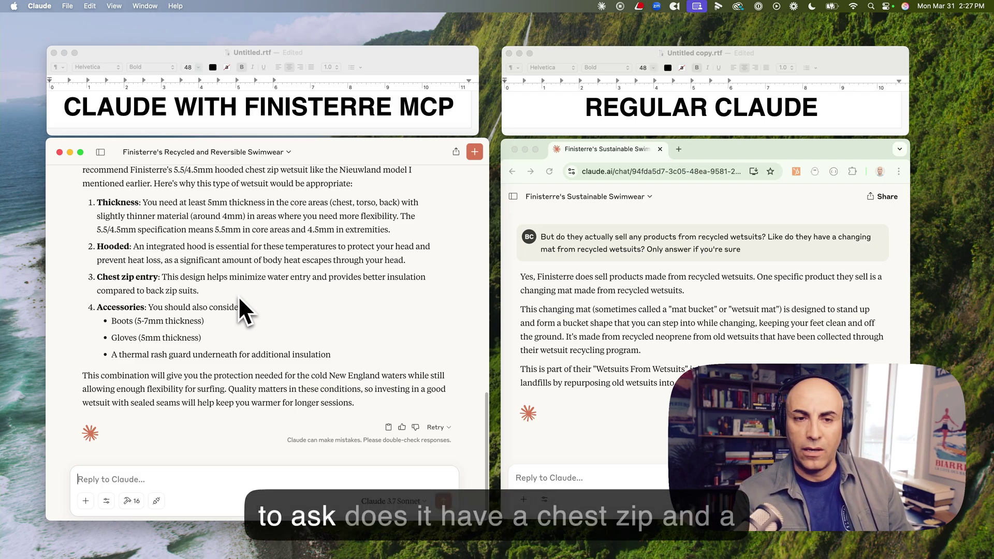
# - Ask desktop Claude: 'Does it have a chest zip and a hood?'
pyautogui.press('super+v')
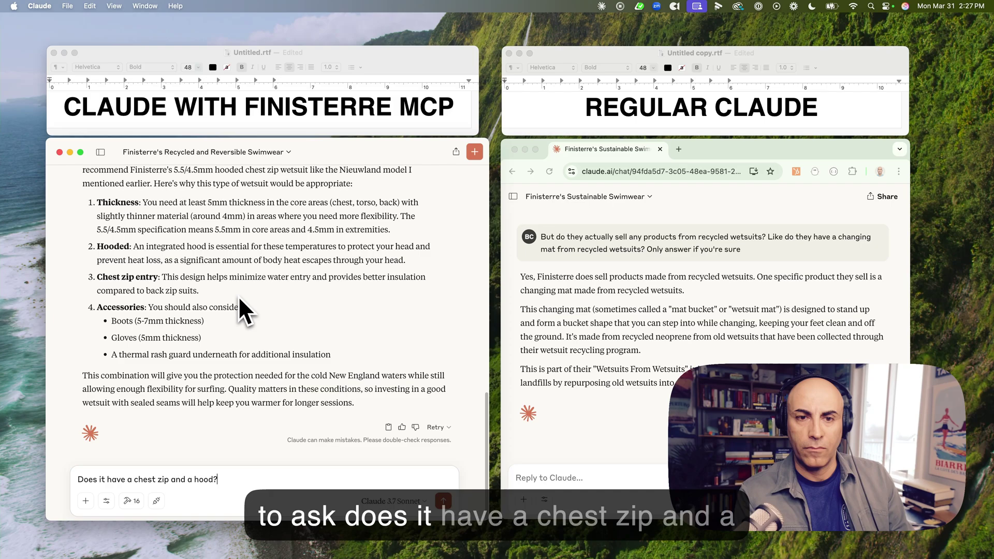
pyautogui.press('Return')
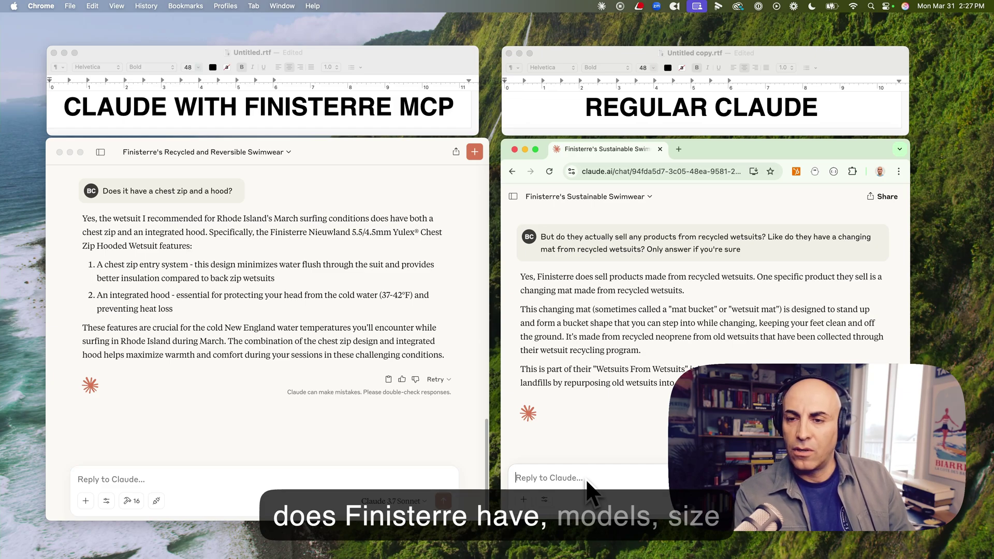
# - Ask Claude.ai which Finisterre rain jackets exist, with models, sizes and colours
pyautogui.click(588, 482)
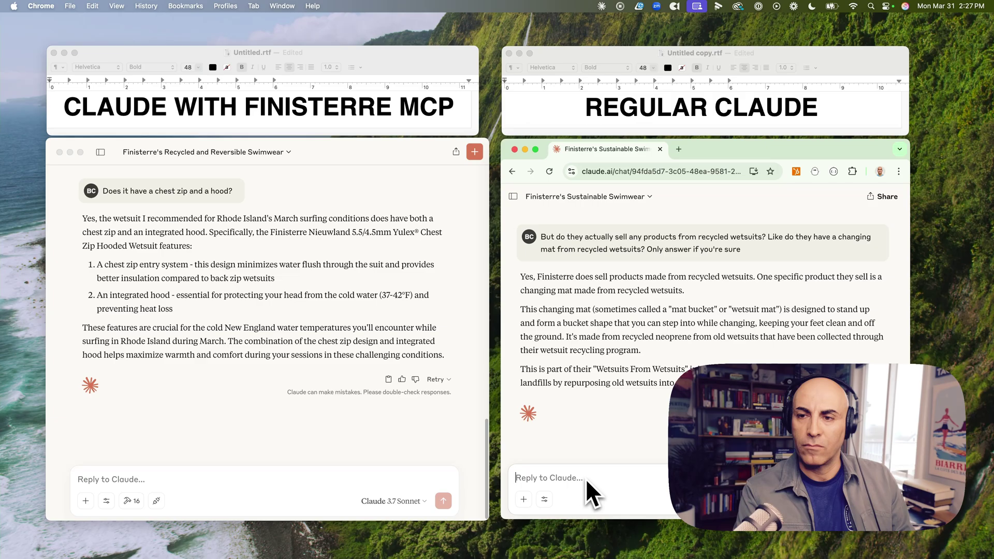
pyautogui.press('super+v')
pyautogui.press('super+a')
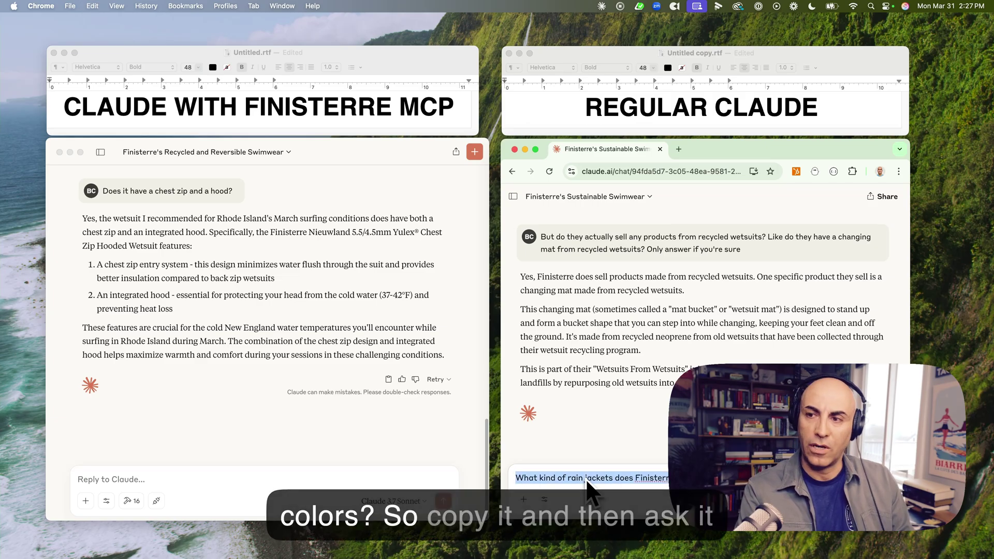
pyautogui.press('Return')
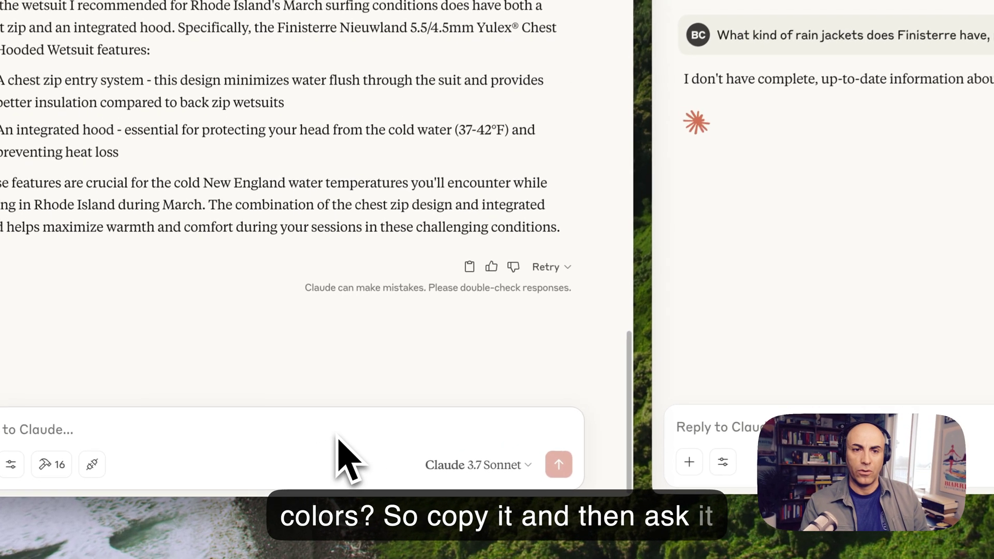
# - Put the same rain-jacket question to the Finisterre-connected desktop Claude
pyautogui.click(338, 438)
pyautogui.press('super+v')
pyautogui.press('Return')
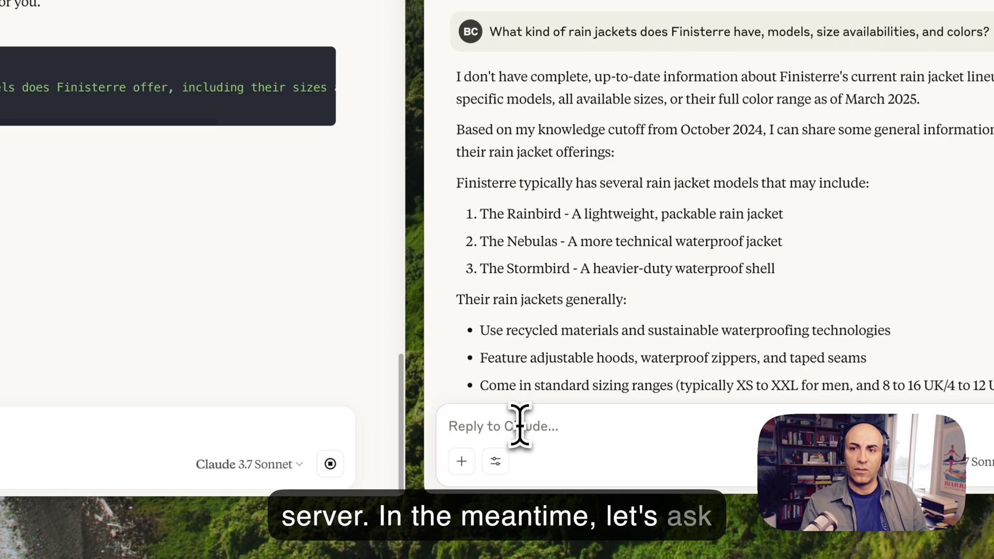
pyautogui.click(520, 423)
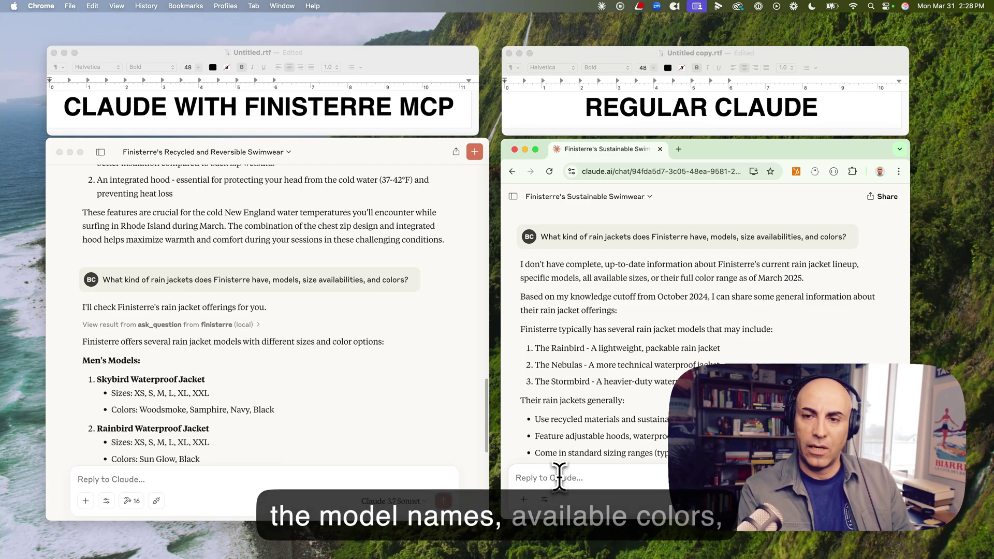
# - Ask Claude.ai what waterproof pants Finisterre offers
pyautogui.press('super+v')
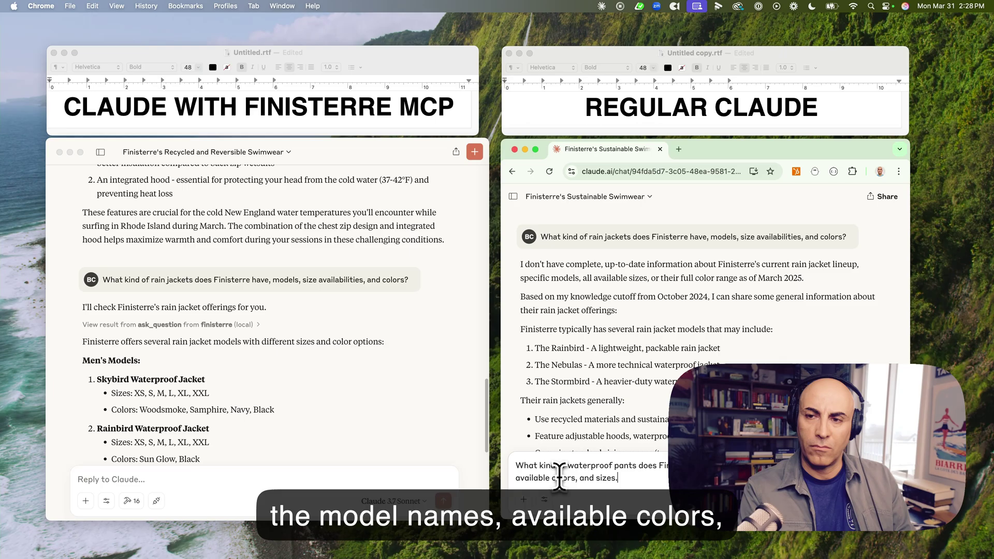
pyautogui.press('super+a')
pyautogui.press('super+c')
pyautogui.press('Return')
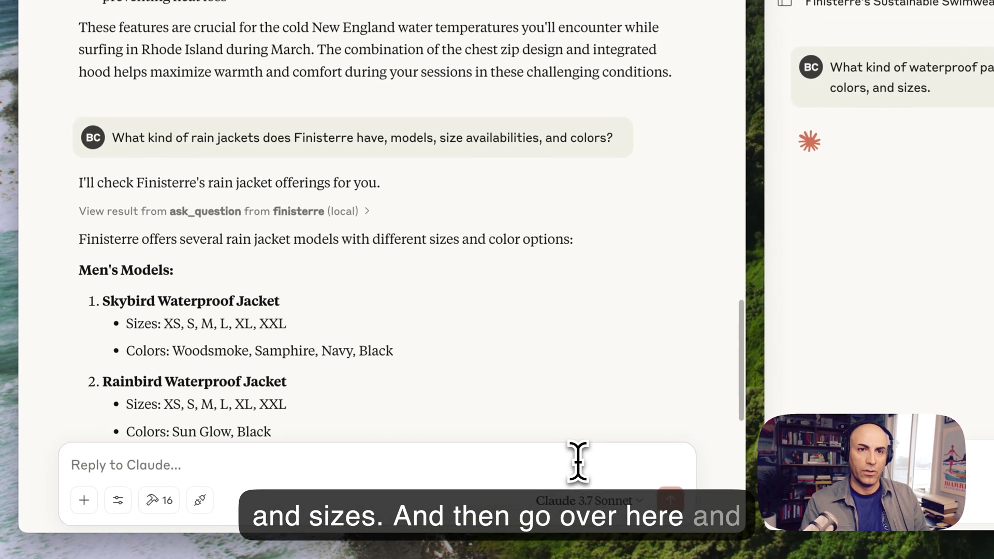
# - Send the waterproof pants question to desktop Claude and review the Men's and Women's Rainbird pants listed
pyautogui.click(386, 477)
pyautogui.press('super+v')
pyautogui.press('Return')
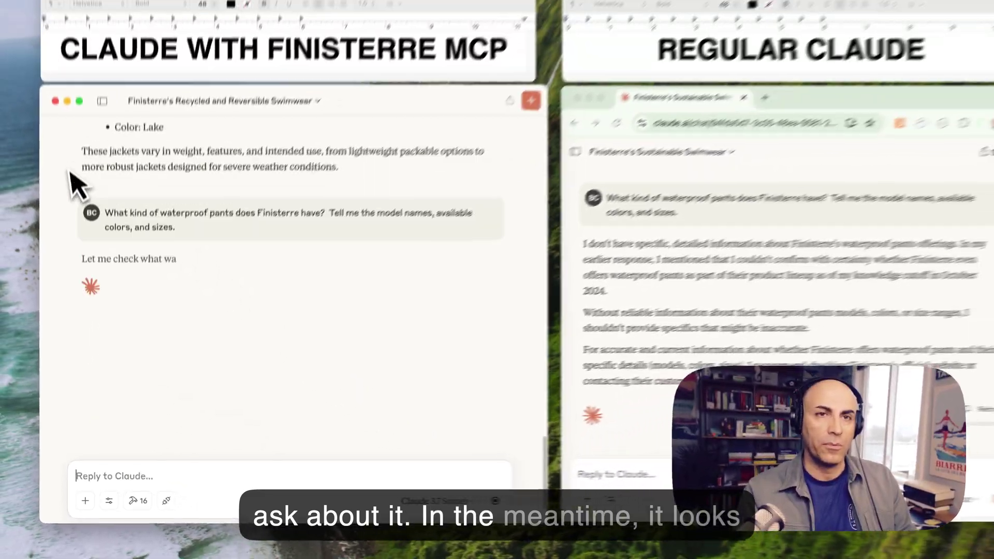
pyautogui.scroll(10, 124, 40)
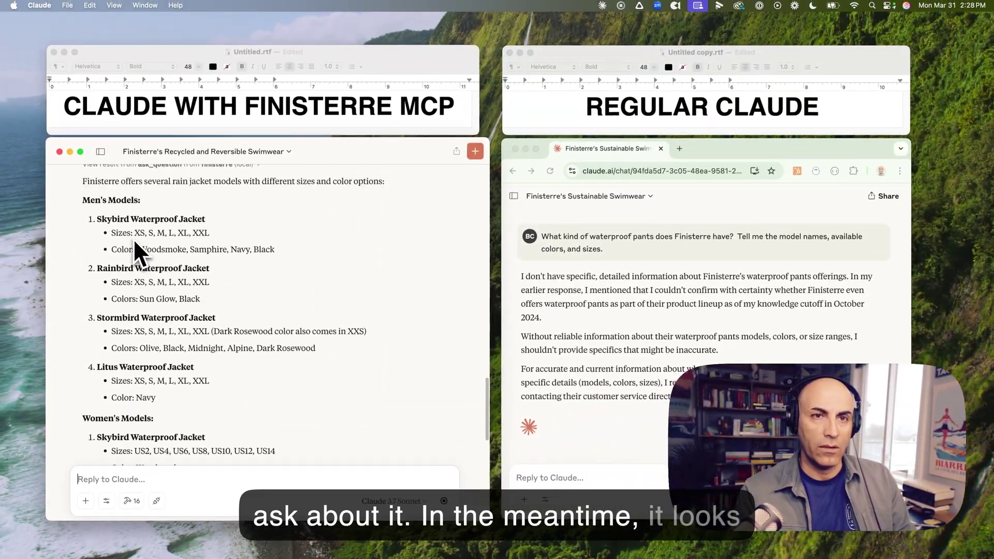
pyautogui.scroll(2, 140, 250)
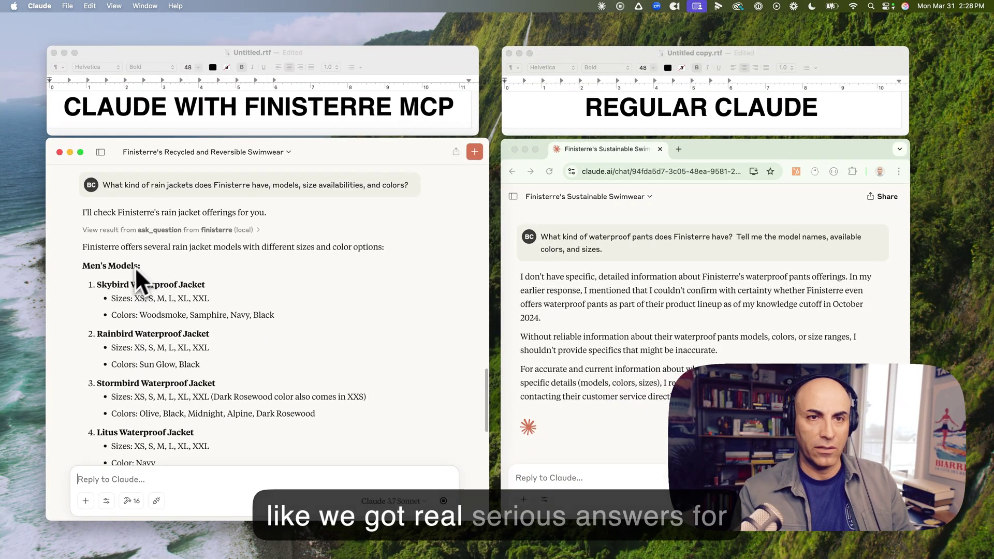
pyautogui.scroll(-3, 122, 266)
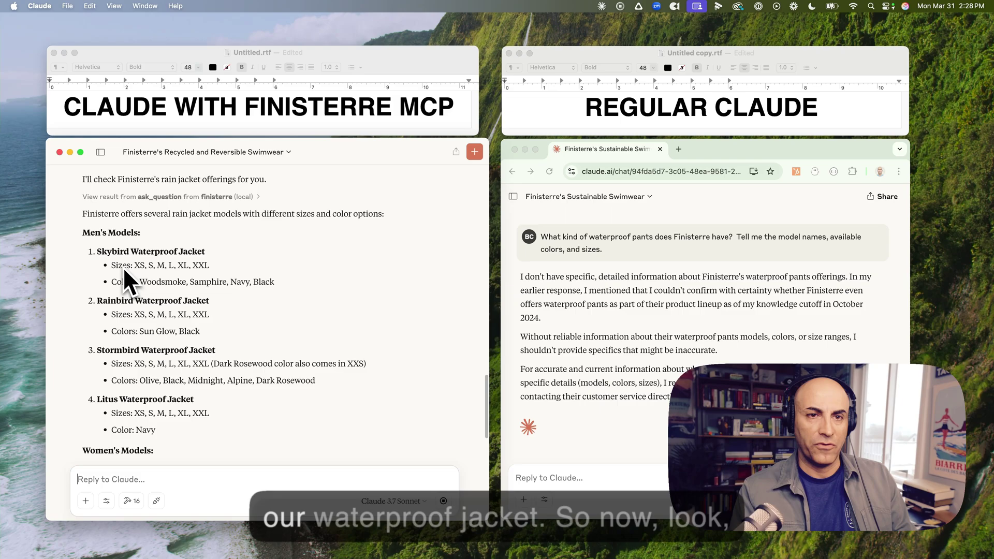
pyautogui.scroll(-1, 125, 269)
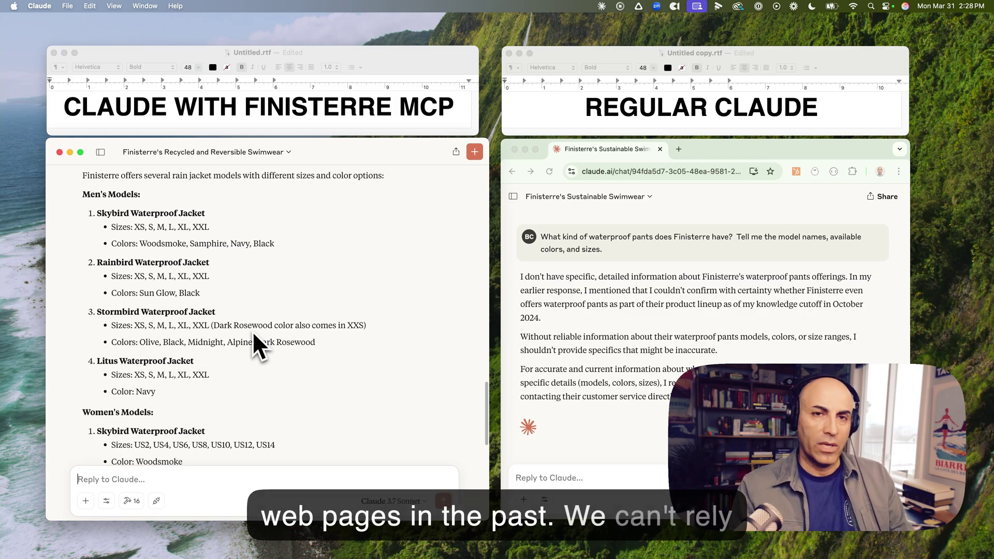
pyautogui.scroll(-5, 243, 333)
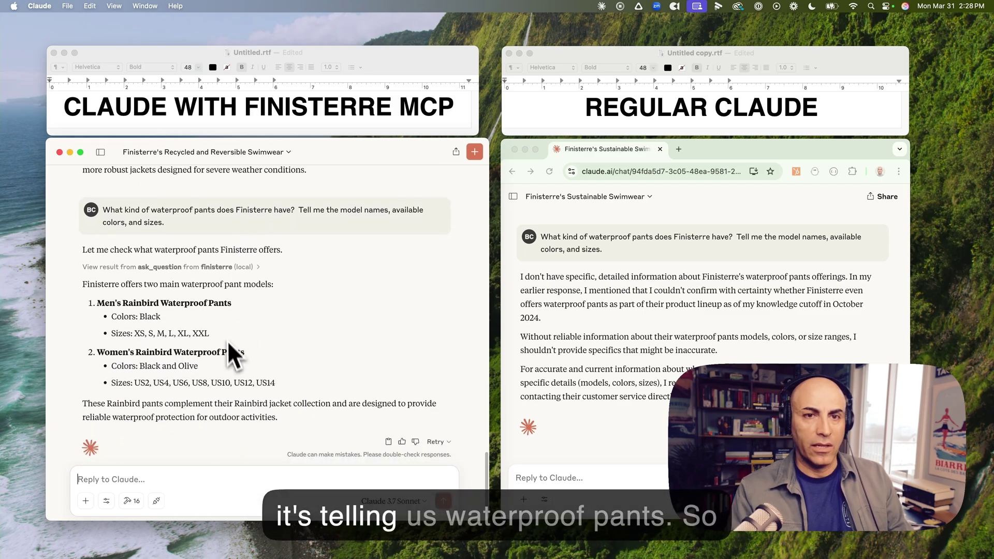
pyautogui.scroll(4, 220, 383)
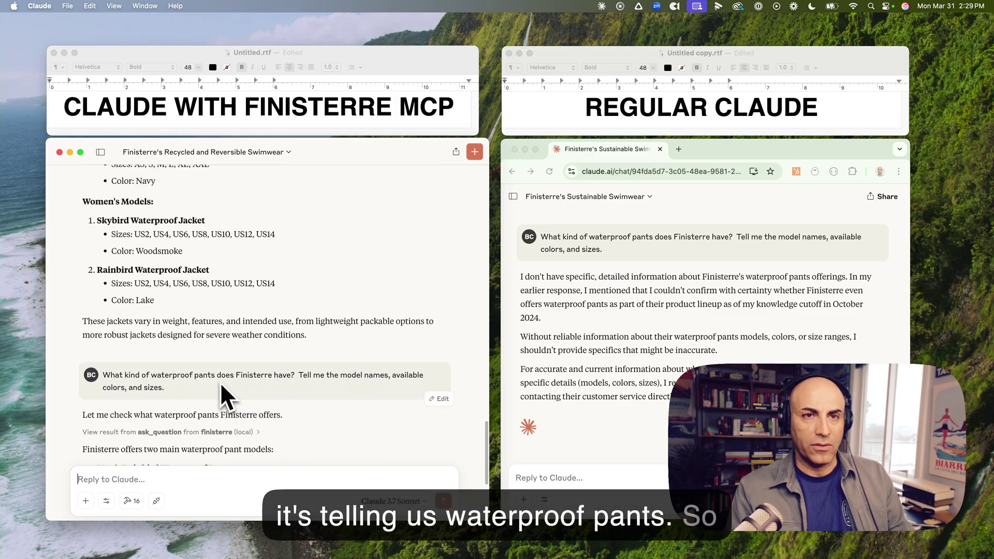
# - Ask desktop Claude for the best men's large waterproof jacket for rainy April walks in Rhode Island
pyautogui.scroll(5, 222, 385)
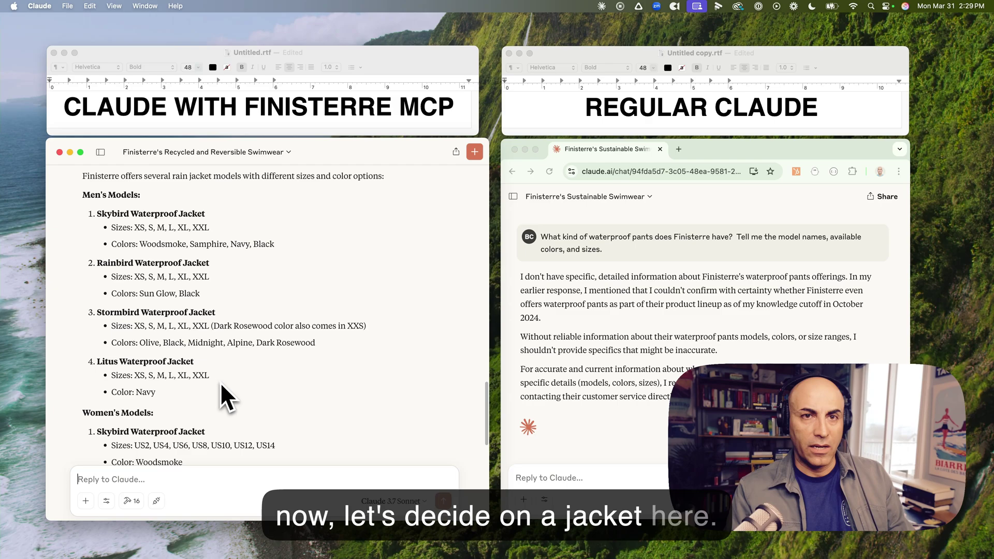
pyautogui.scroll(-1, 222, 386)
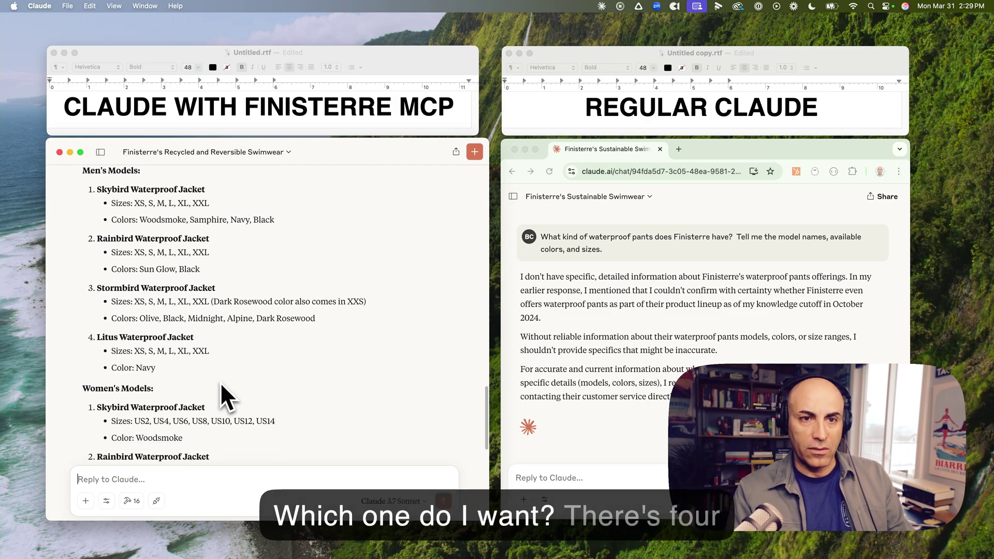
pyautogui.scroll(1, 222, 384)
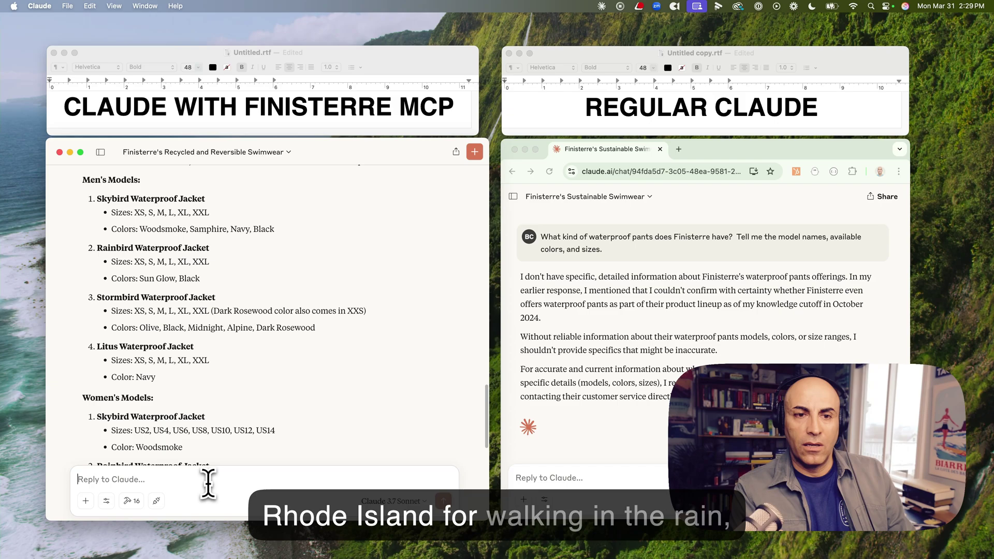
pyautogui.click(208, 485)
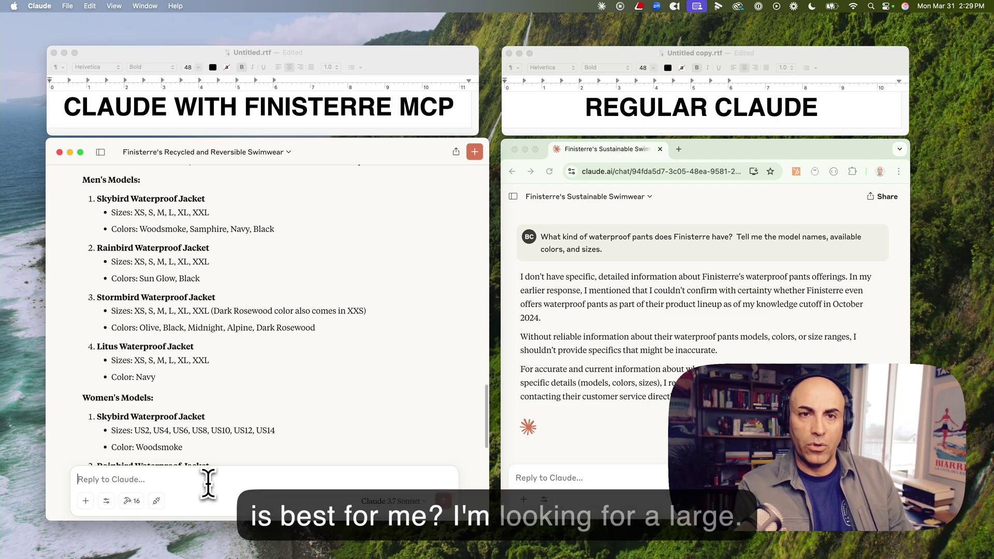
pyautogui.write("In April in Rhode Island for Walking in the Rain, which man's waterproof jacket model is best for me? I'm looking for a large.")
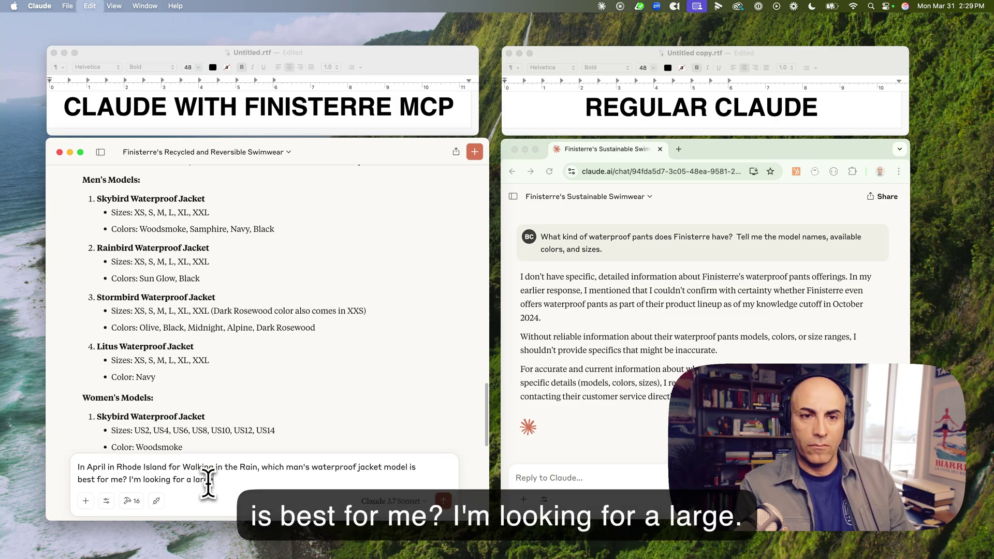
pyautogui.press('Return')
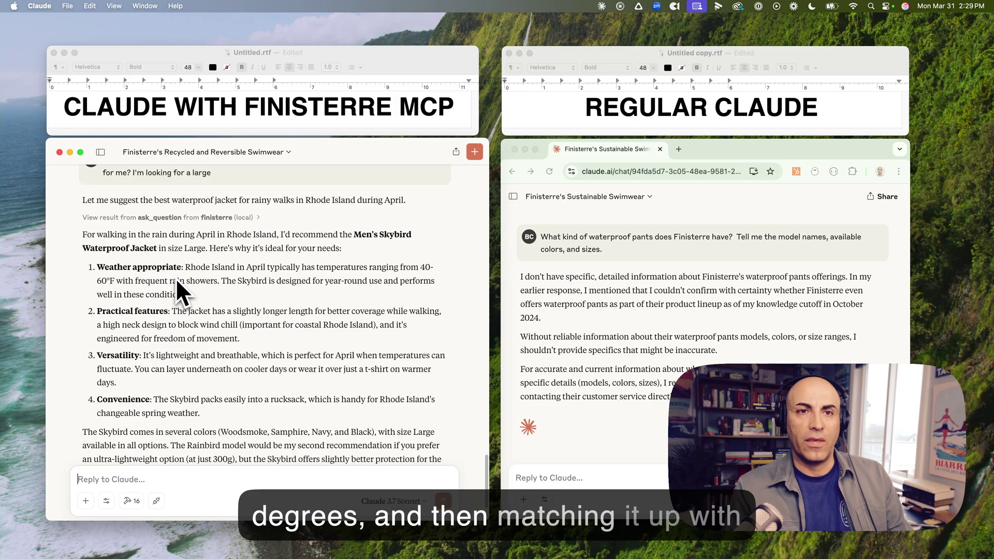
pyautogui.scroll(-1, 177, 282)
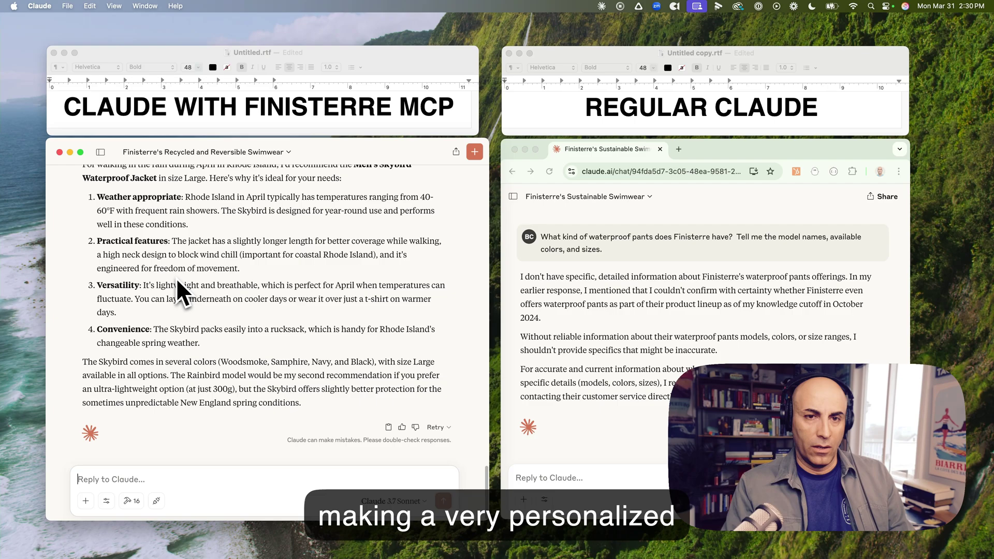
pyautogui.scroll(10, 174, 422)
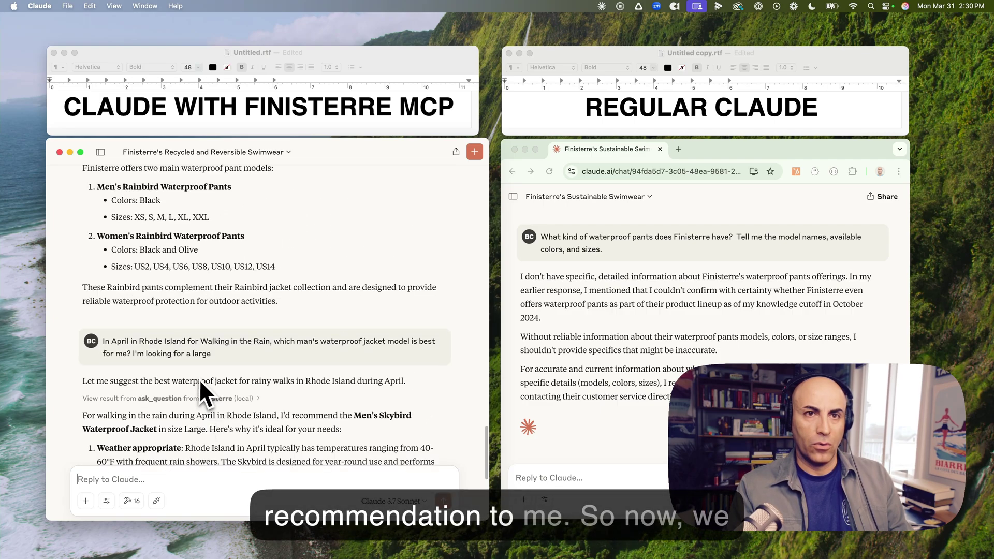
pyautogui.scroll(10, 200, 379)
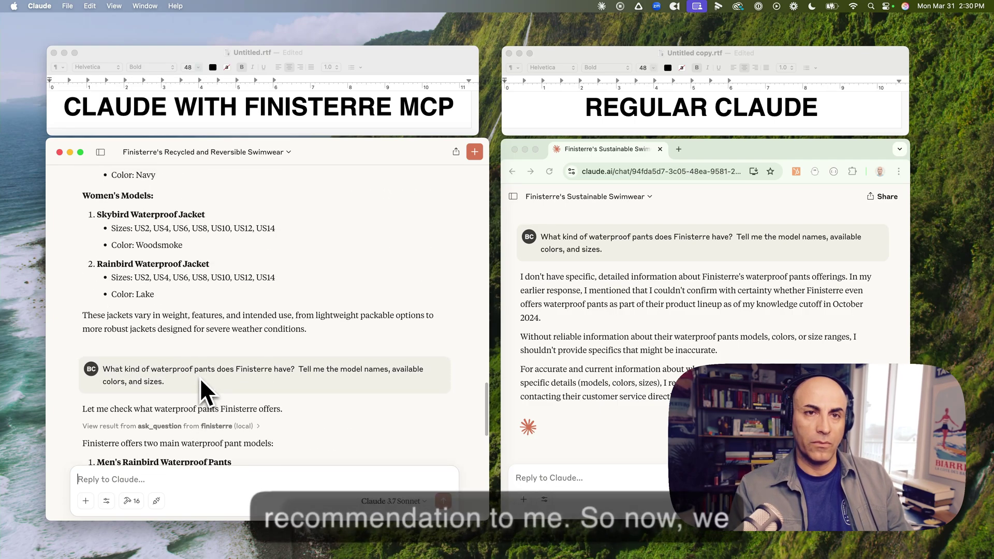
pyautogui.scroll(5, 200, 377)
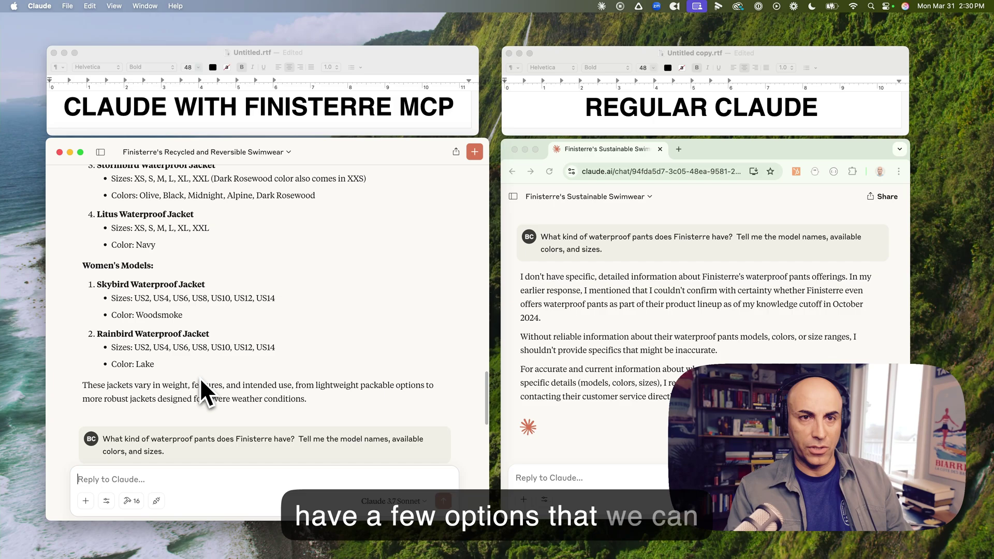
pyautogui.scroll(8, 200, 377)
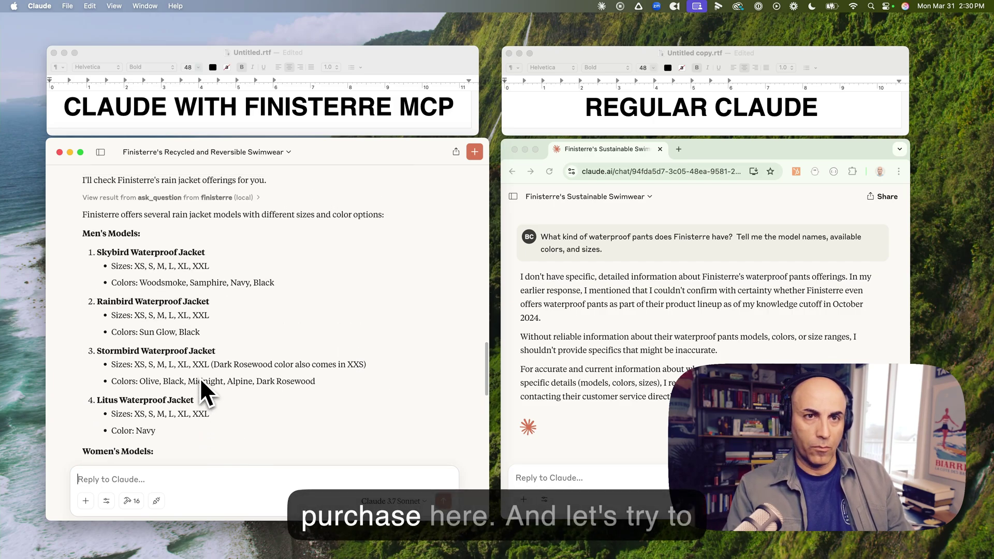
pyautogui.scroll(10, 200, 377)
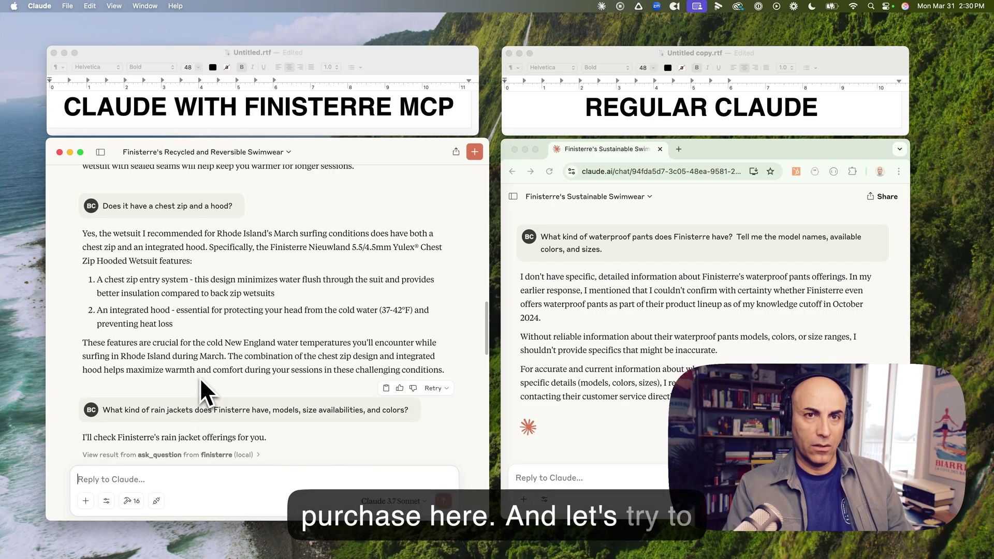
pyautogui.scroll(-20, 200, 377)
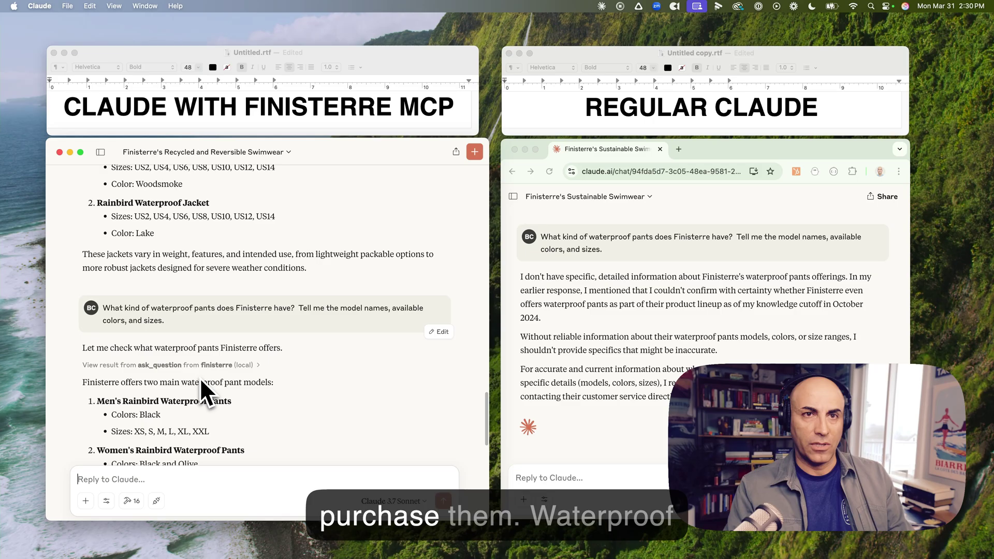
pyautogui.scroll(-5, 200, 378)
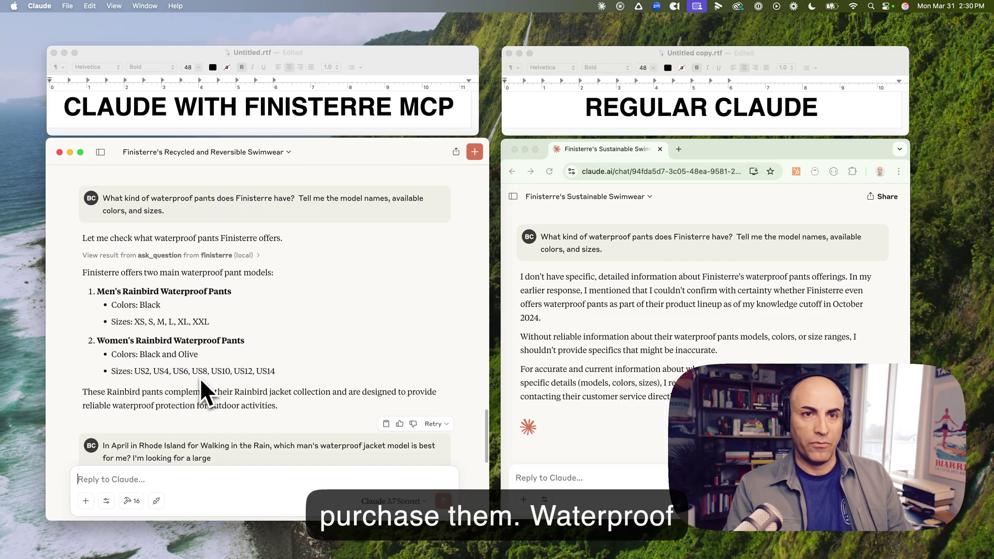
pyautogui.scroll(-10, 200, 383)
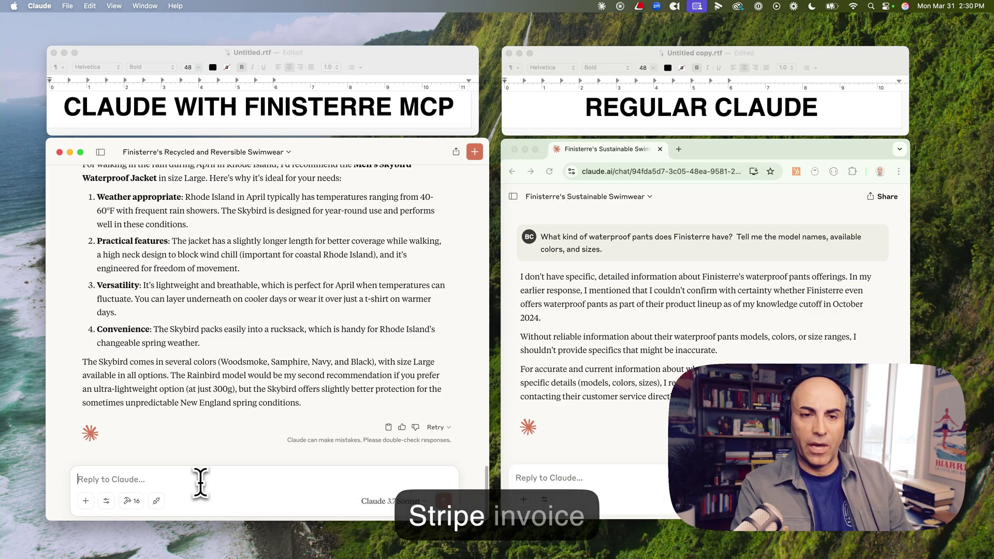
# - Request the 5'4 wetsuit, men's large waterproof pants and large rain jacket on a payable Stripe invoice
pyautogui.write("I want to purchase some of these products. Can you create a card for me? Add the 5'4' wetsuit in there. Add the waterproof pants for men's large and add the waterproof rain jacket that you recommended to me also in large in there. And then create a stripe invoice that I can pay.")
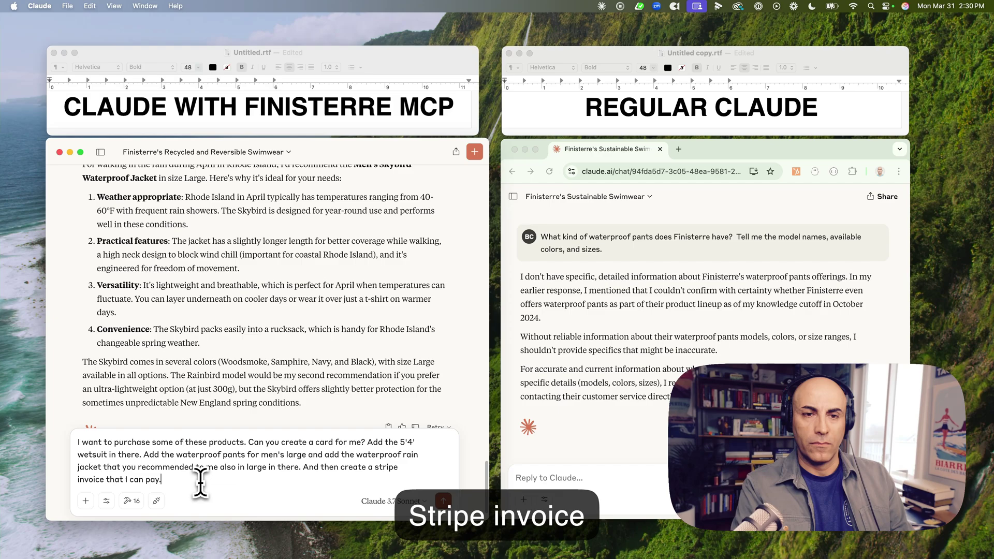
pyautogui.press('Return')
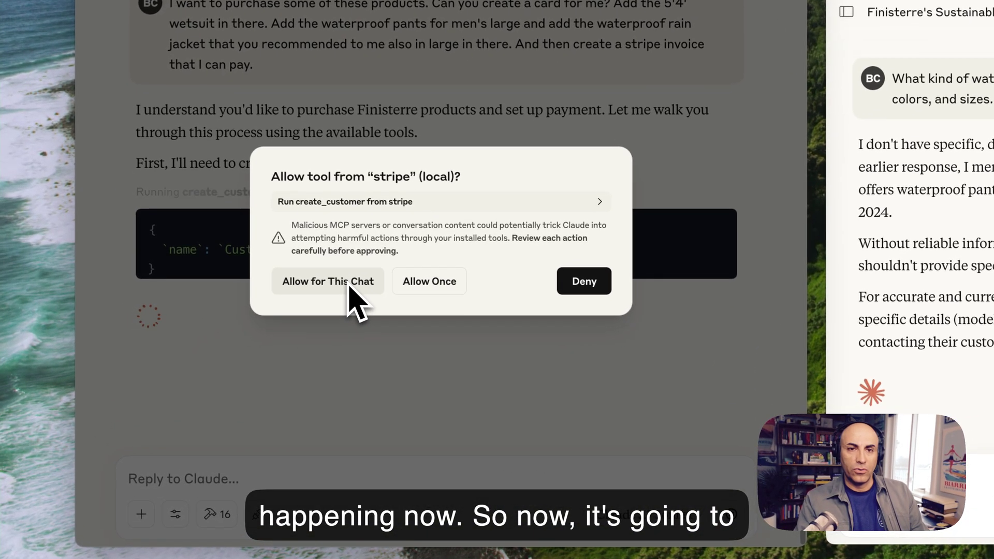
# - Allow the Stripe customer, product, price, invoice and payment-link tools, producing a $645.00 payment link
pyautogui.click(325, 299)
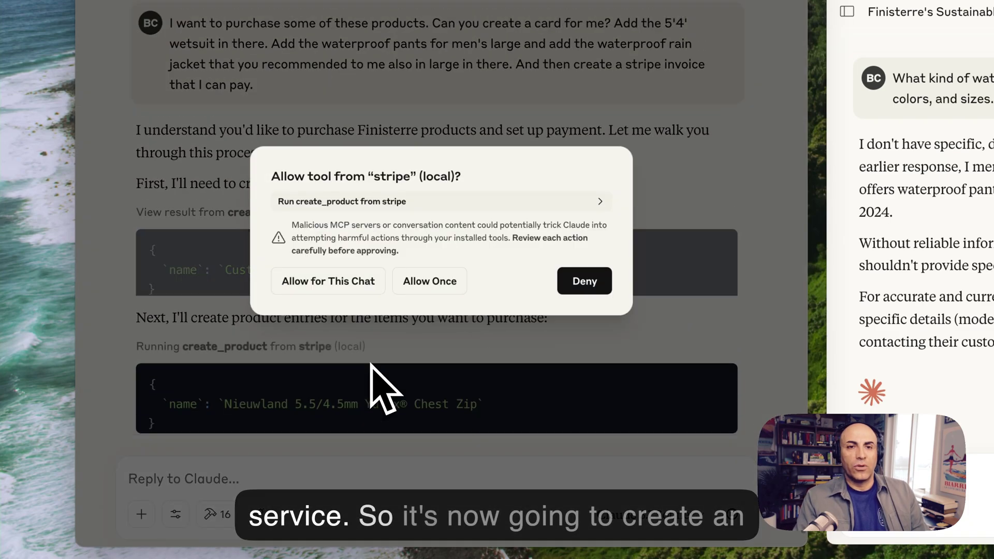
pyautogui.click(361, 287)
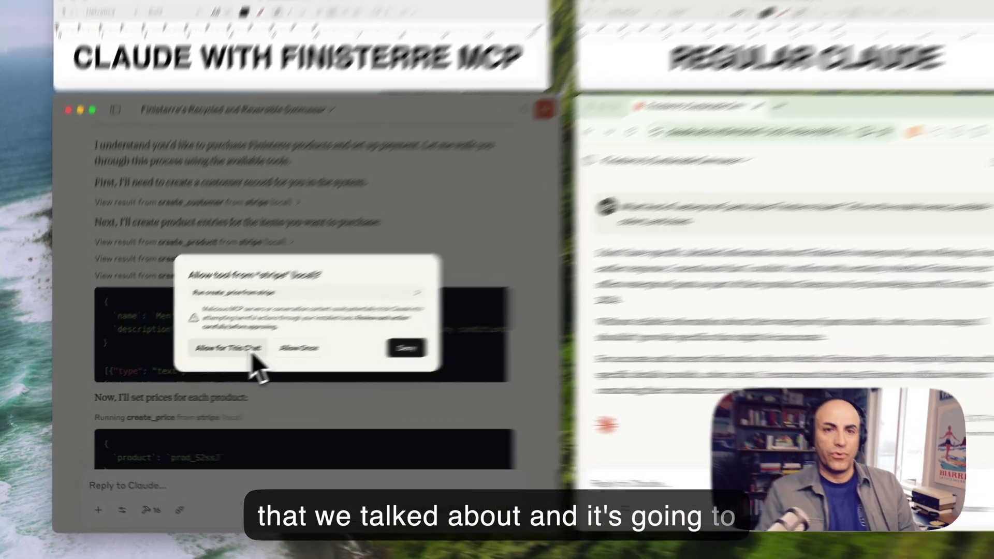
pyautogui.click(251, 352)
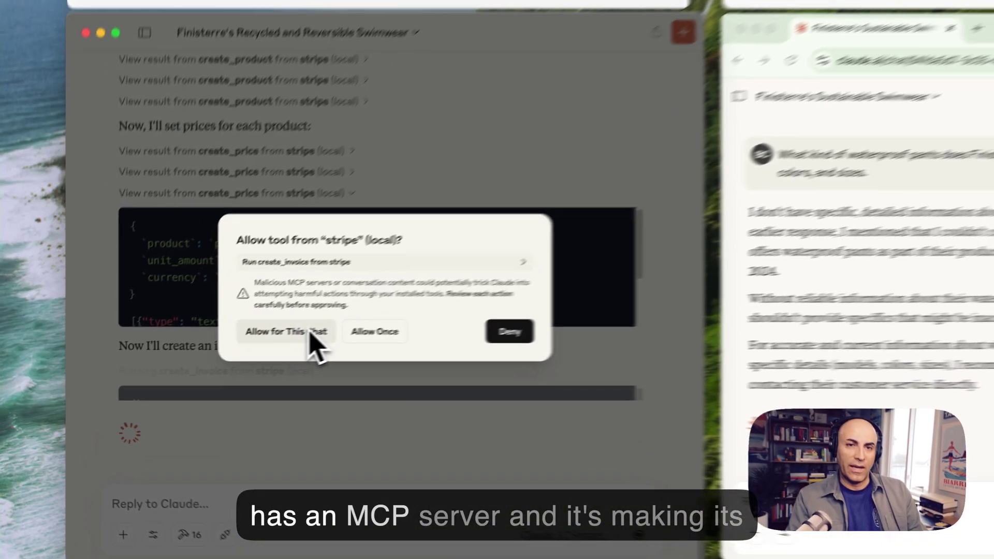
pyautogui.click(219, 354)
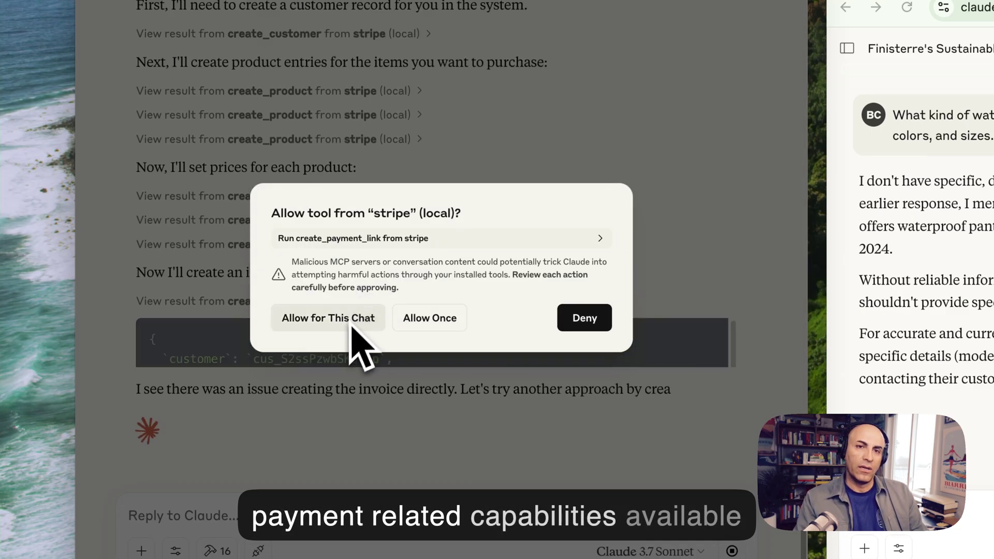
pyautogui.click(348, 363)
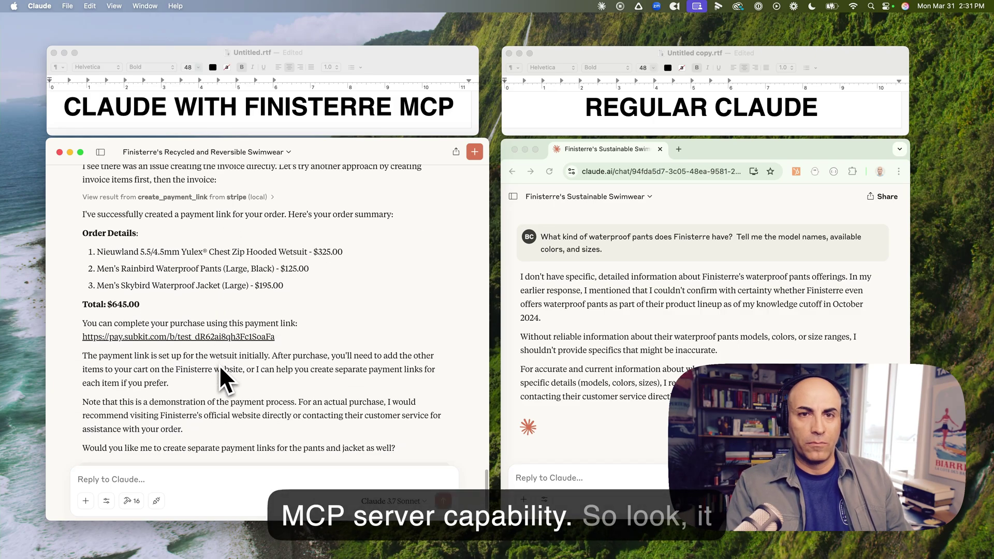
# - Ask Claude for an itemized invoice for the wetsuit, pants and jacket
pyautogui.scroll(2, 225, 311)
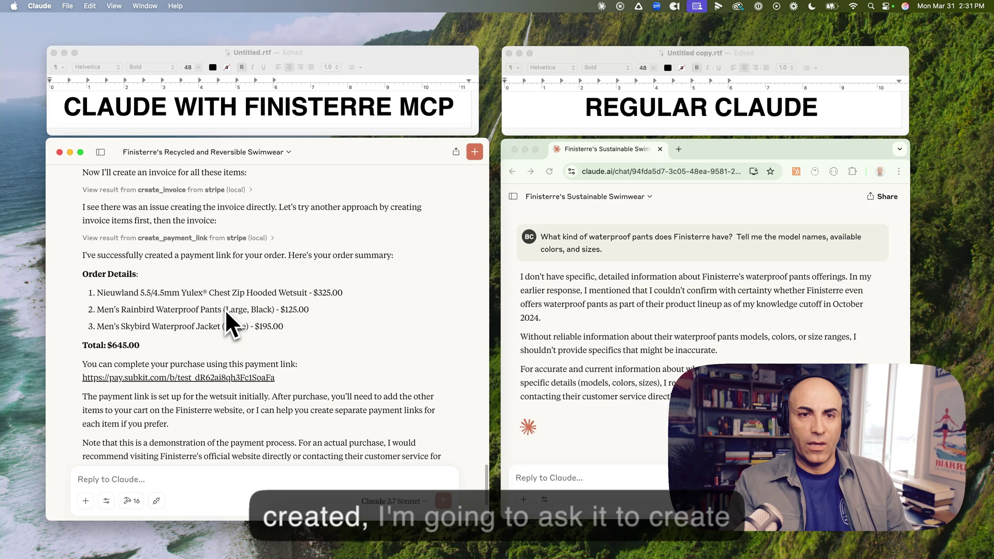
pyautogui.scroll(-5, 225, 309)
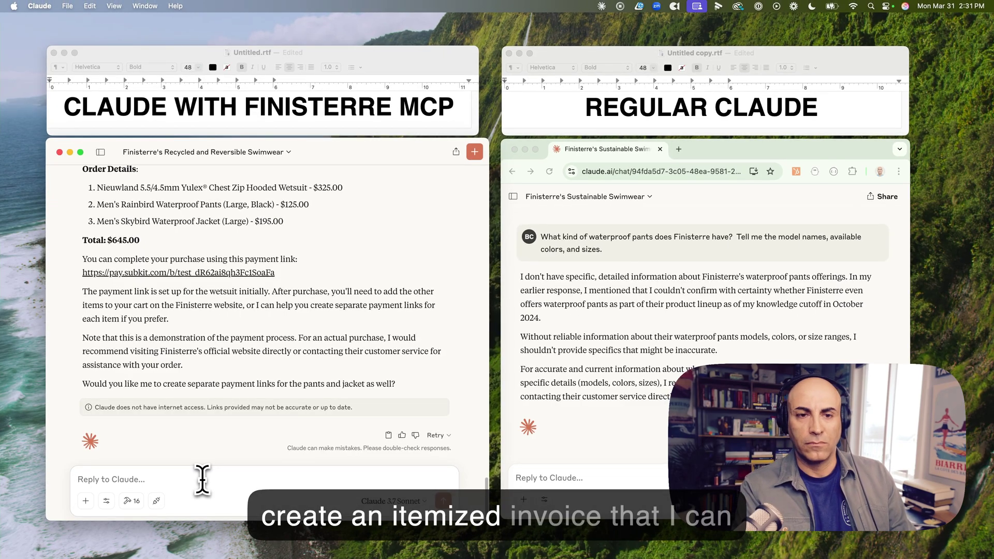
pyautogui.press('Return')
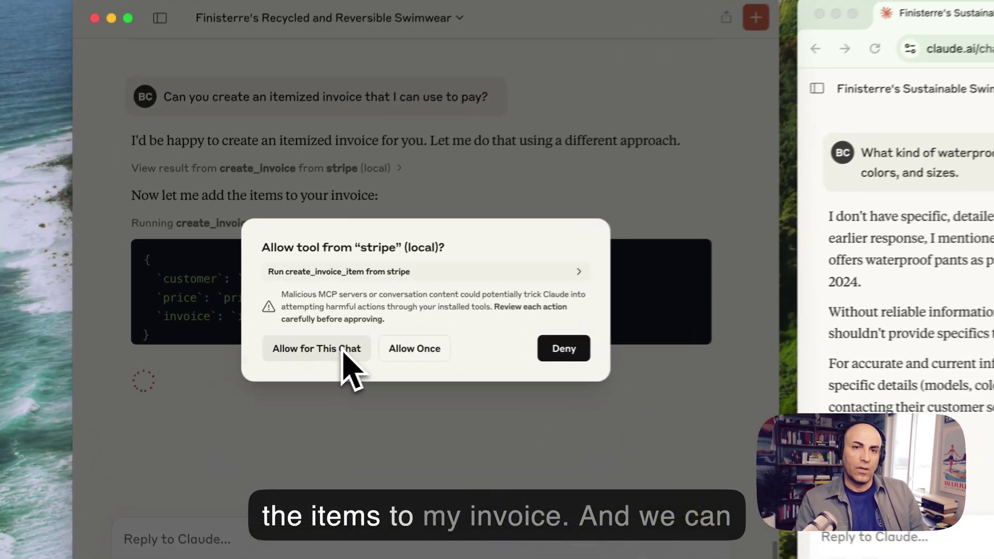
# - Allow create_invoice_item and finalize_invoice so the $645.00 itemized invoice is finalized
pyautogui.click(215, 359)
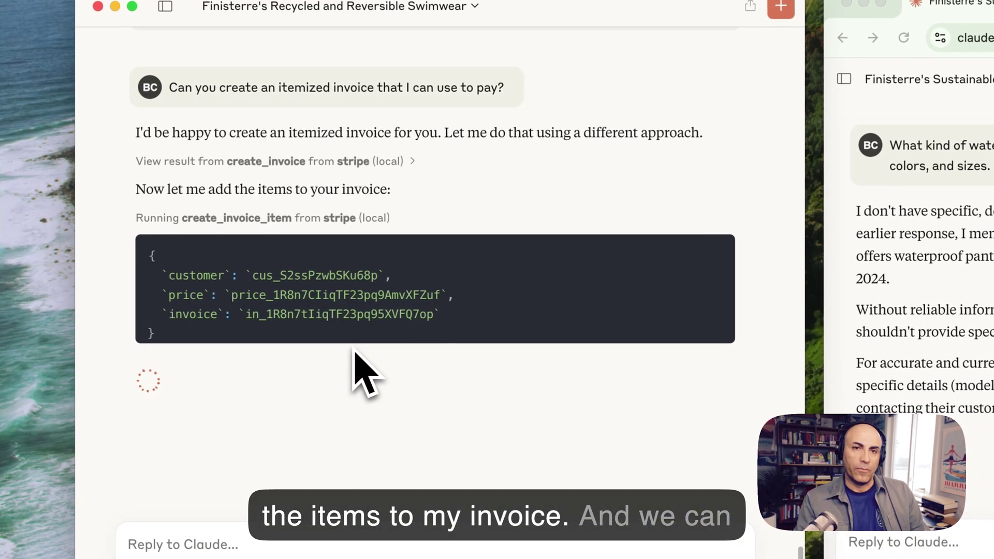
pyautogui.scroll(5, 362, 368)
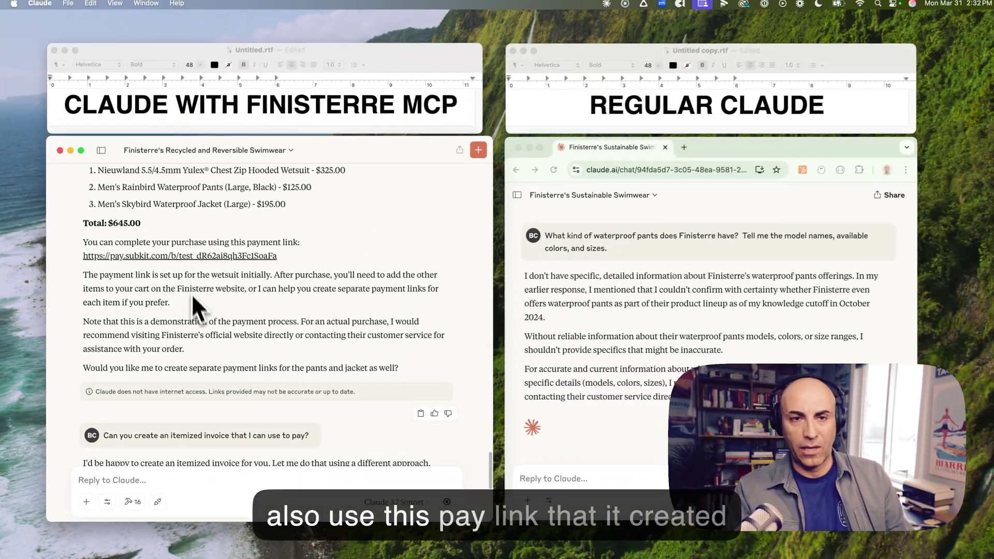
pyautogui.scroll(-5, 197, 313)
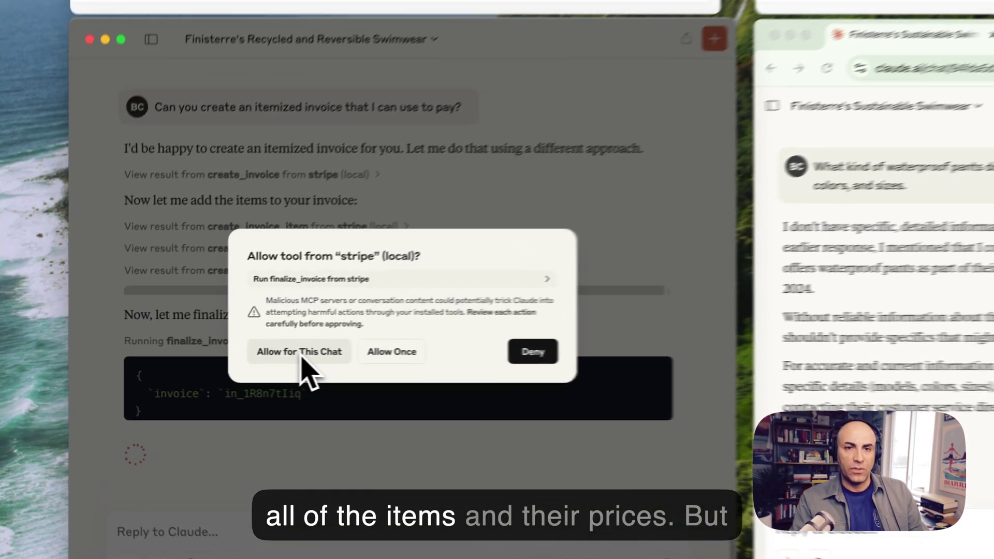
pyautogui.click(201, 359)
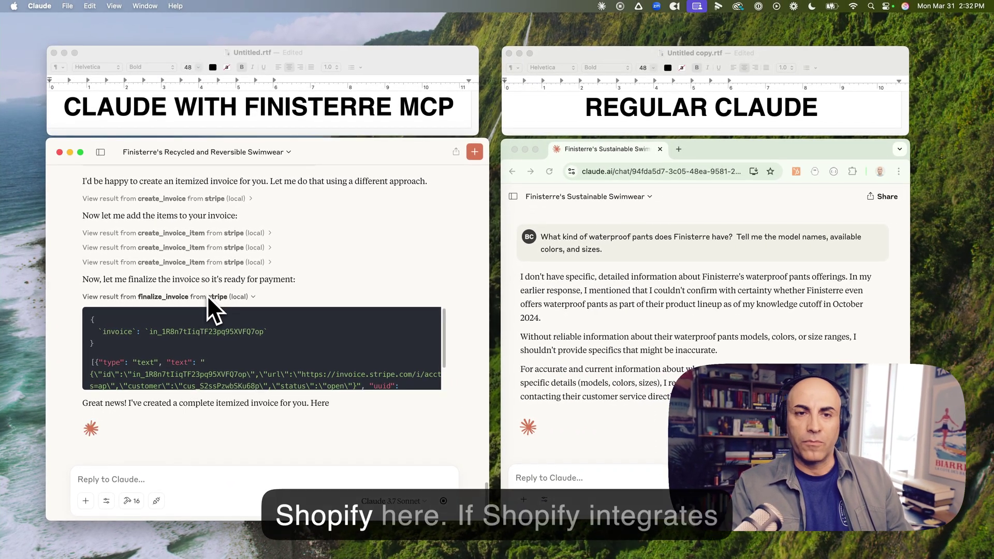
pyautogui.click(207, 295)
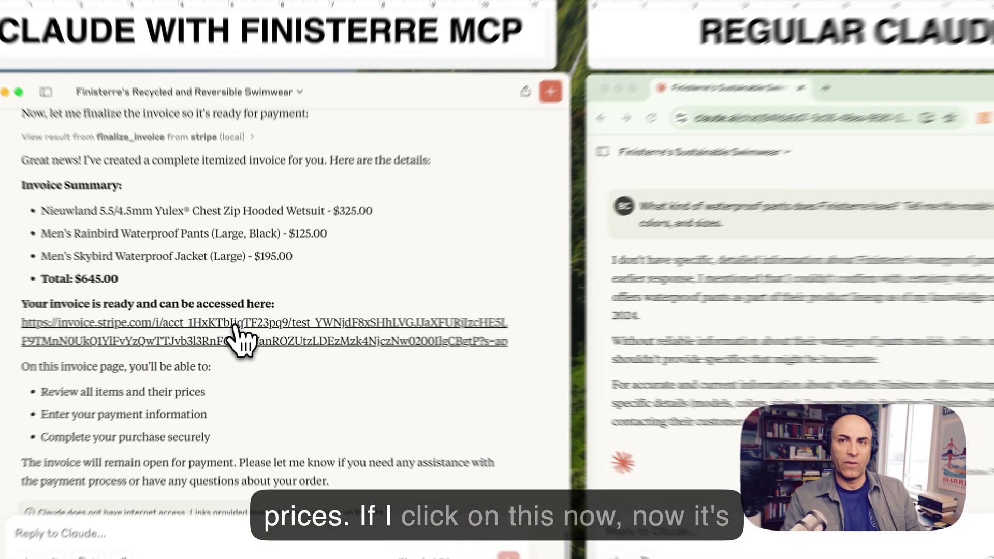
# - Open the Stripe invoice in Chrome and reveal its invoice and payment details
pyautogui.click(236, 328)
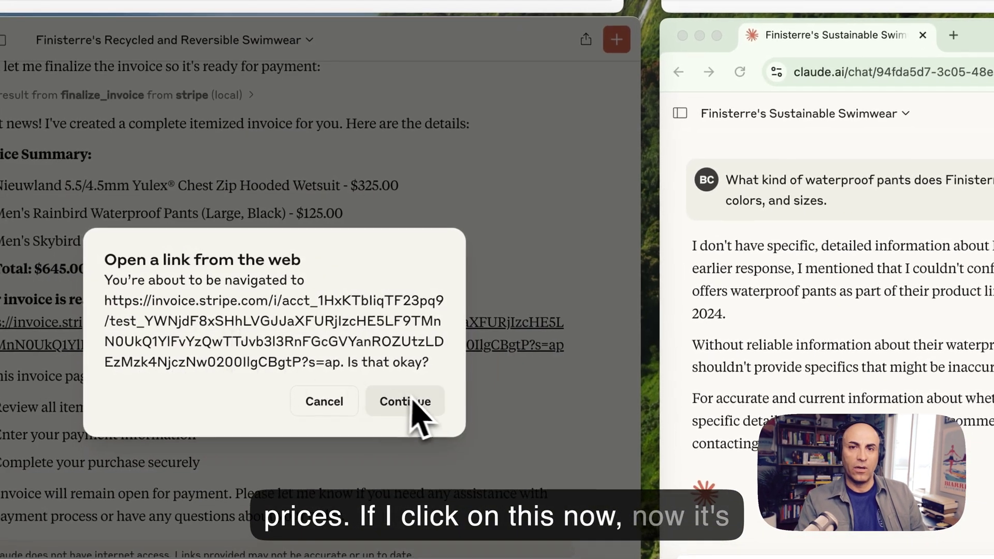
pyautogui.click(382, 385)
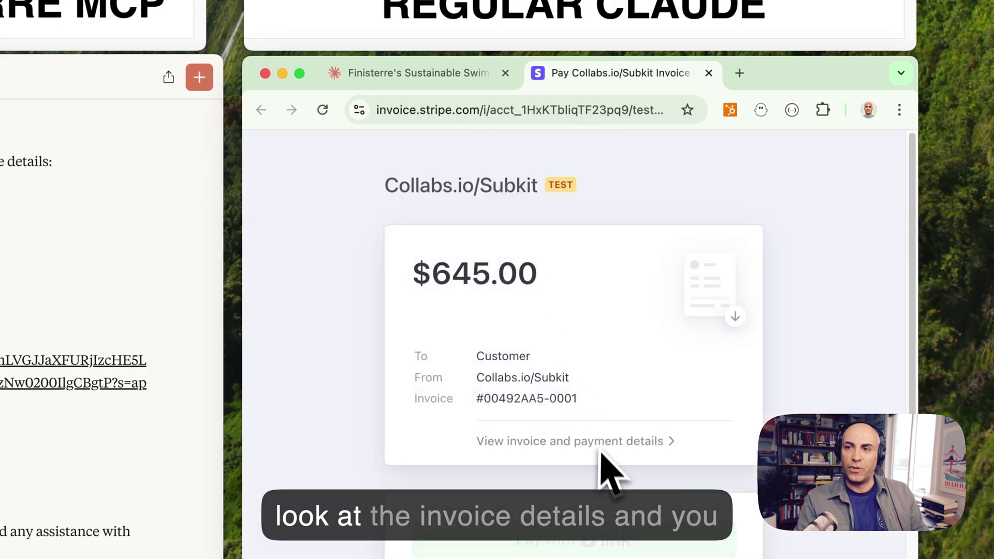
pyautogui.click(600, 442)
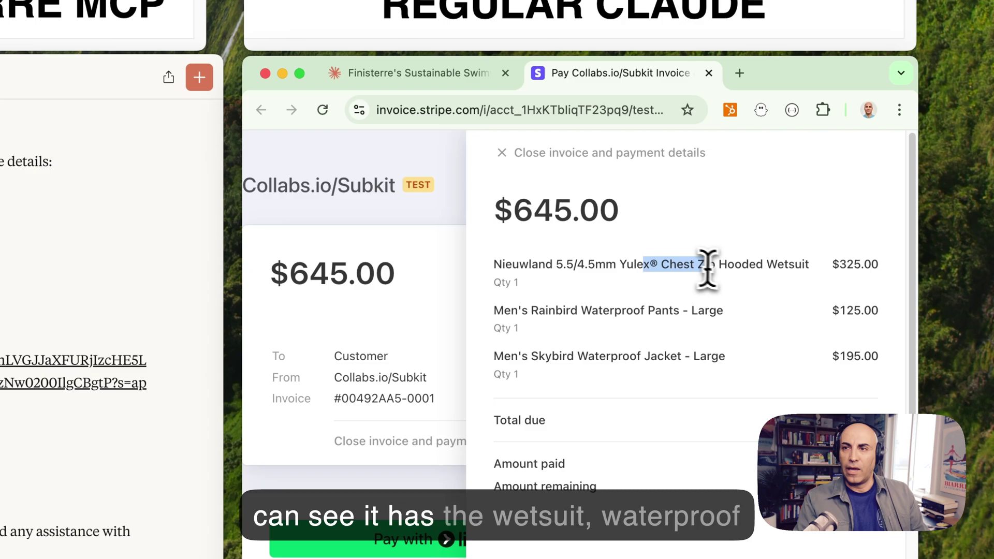
# - Highlight the wetsuit, men's rain pants and jacket line items with their prices
pyautogui.moveTo(708, 266); pyautogui.dragTo(865, 295)
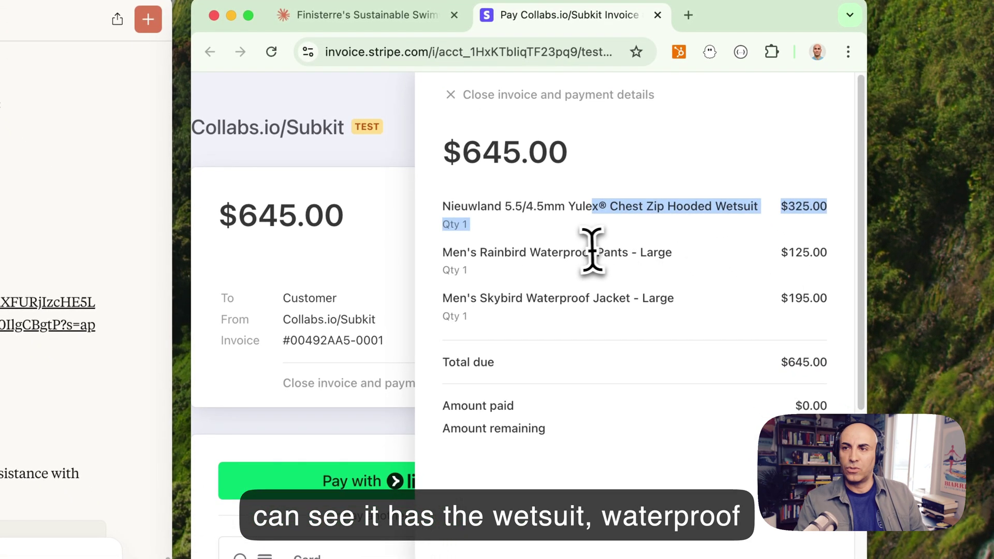
pyautogui.moveTo(592, 253); pyautogui.dragTo(672, 252)
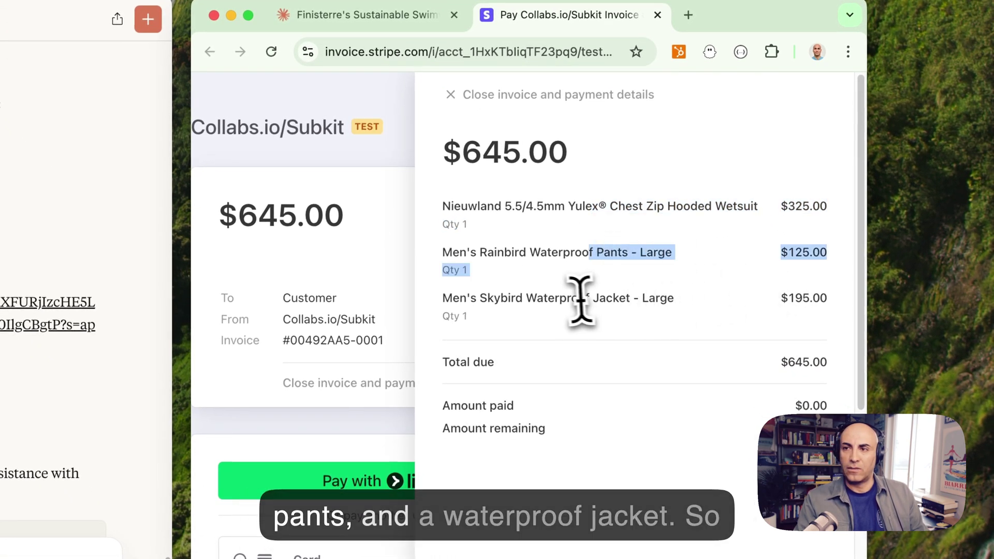
pyautogui.moveTo(567, 299); pyautogui.dragTo(788, 323)
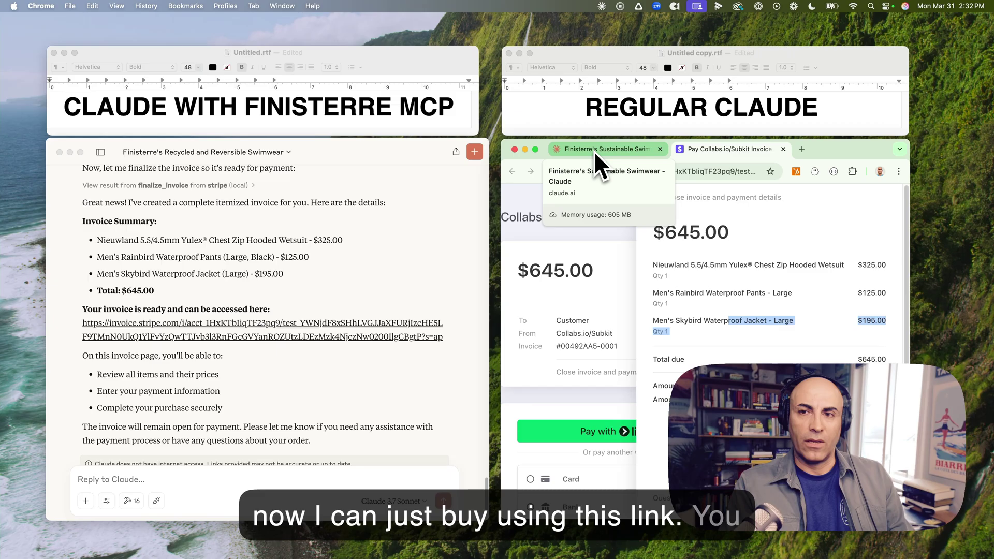
# - Bring the Claude chat forward and scroll back through the $645.00 invoice conversation
pyautogui.click(404, 277)
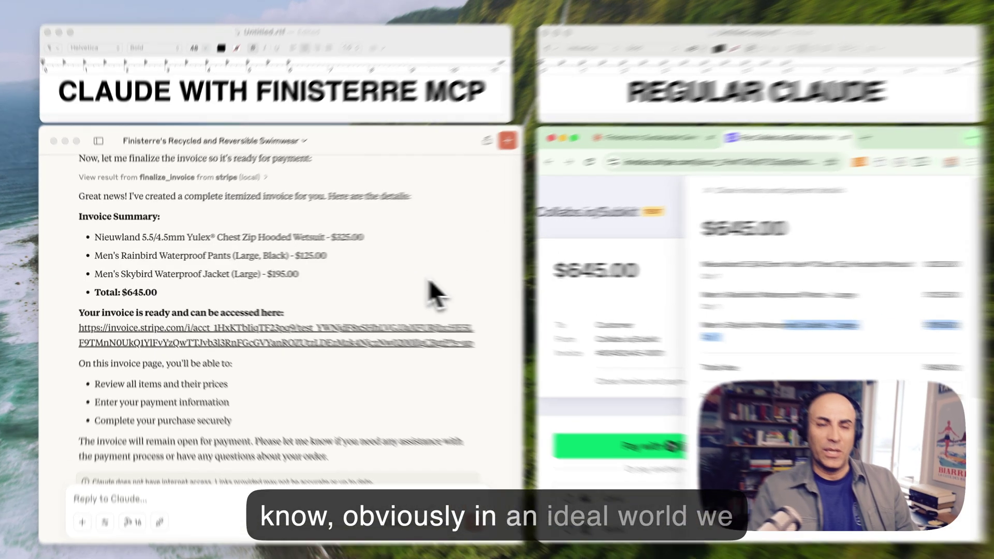
pyautogui.scroll(-3, 406, 282)
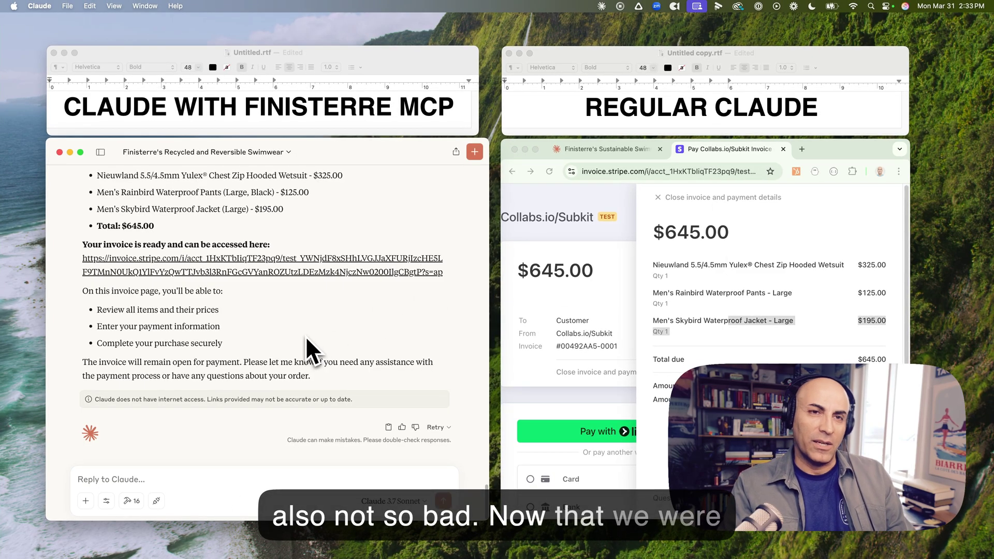
pyautogui.scroll(1, 307, 339)
pyautogui.scroll(7, 306, 340)
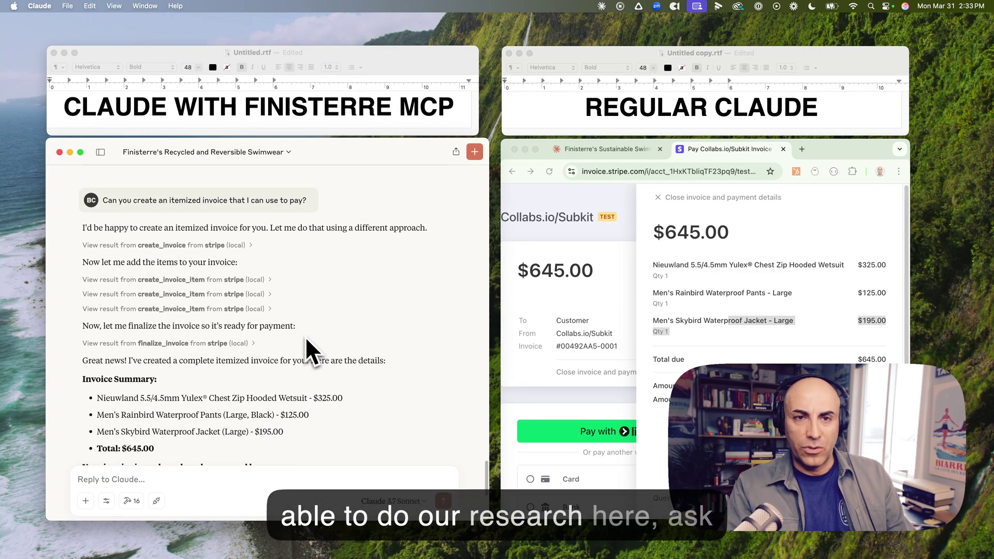